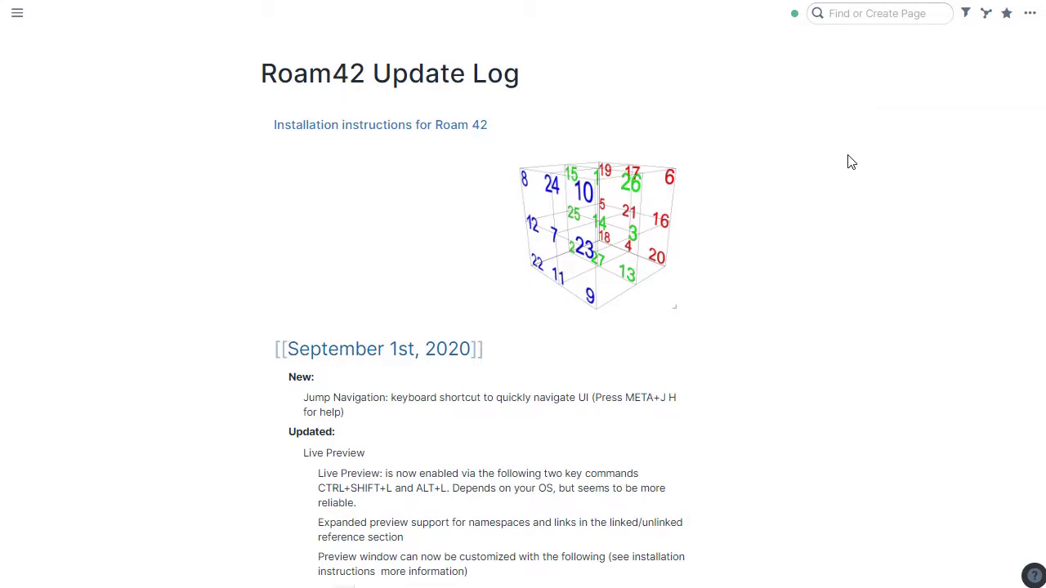
# Step: Review the September 1st, 2020 entry in the Roam42 Update Log, covering Jump Navigation and Live Preview
pyautogui.scroll(-2, 762, 235)
pyautogui.scroll(-1, 762, 235)
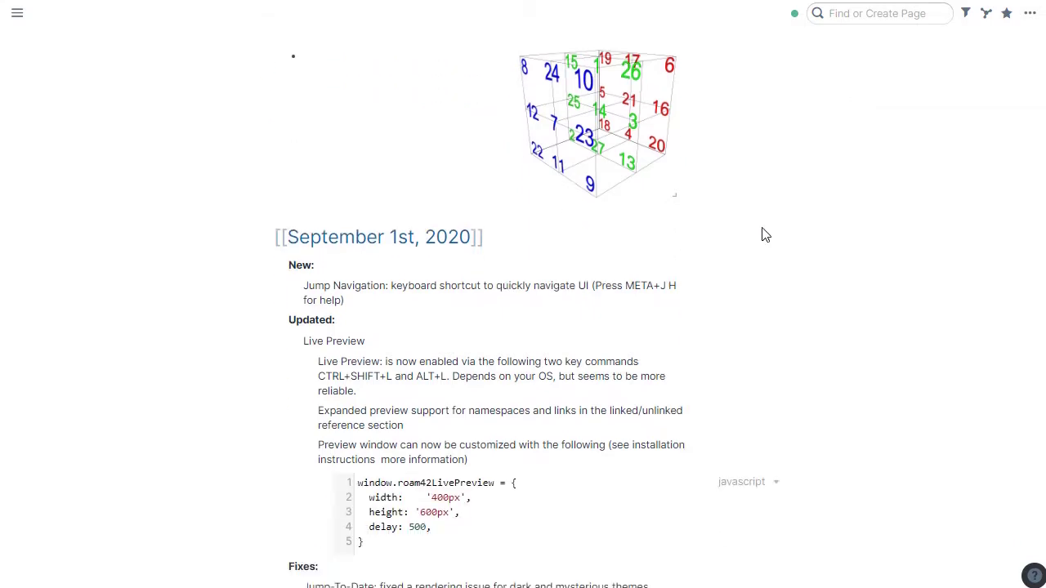
pyautogui.scroll(-4, 419, 459)
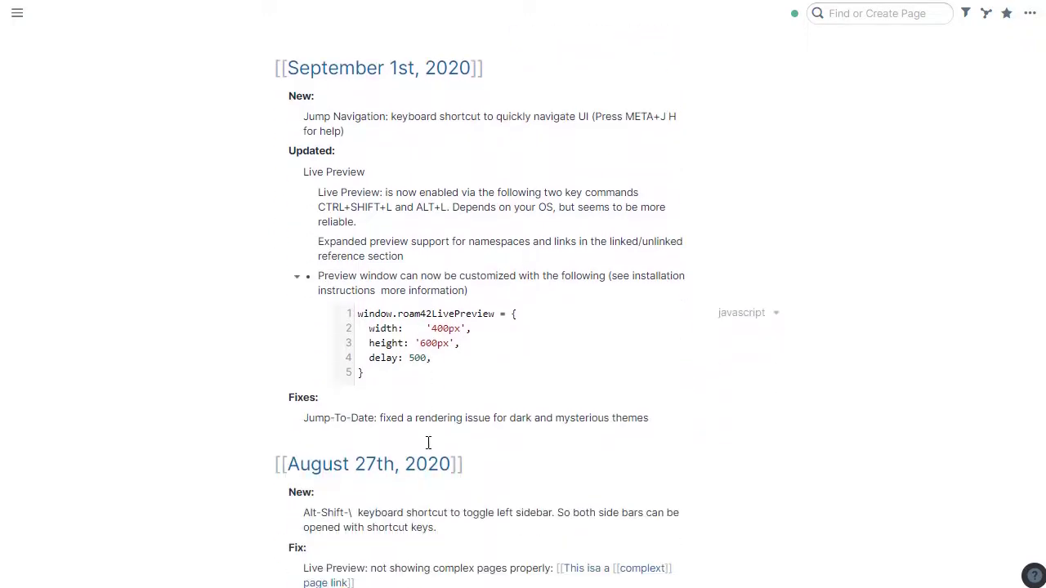
pyautogui.scroll(-2, 548, 455)
pyautogui.scroll(3, 561, 454)
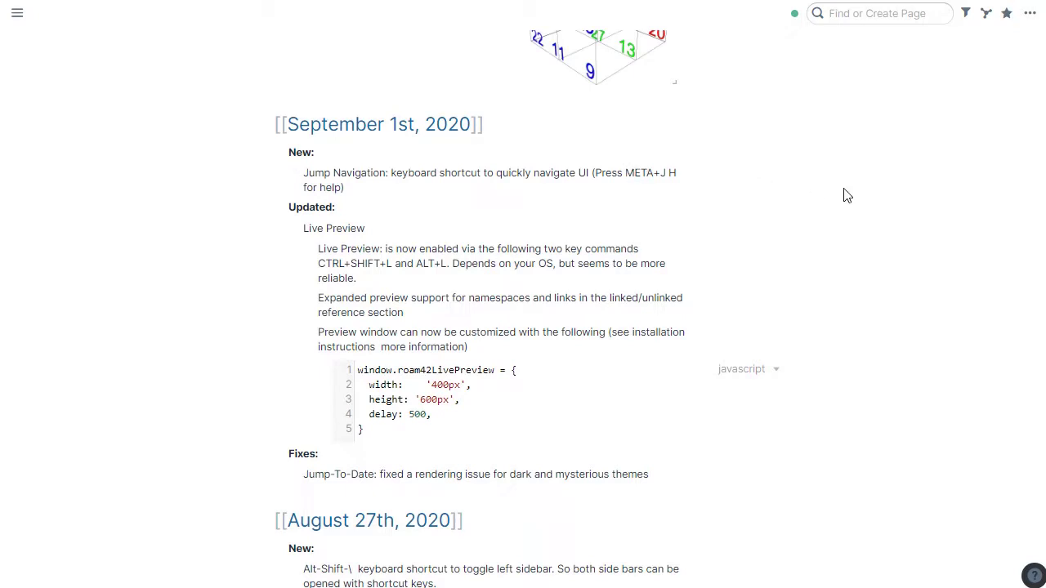
# Step: Display the Roam42 Jump Nav command list on the Evergreen notes page
pyautogui.press('F5')
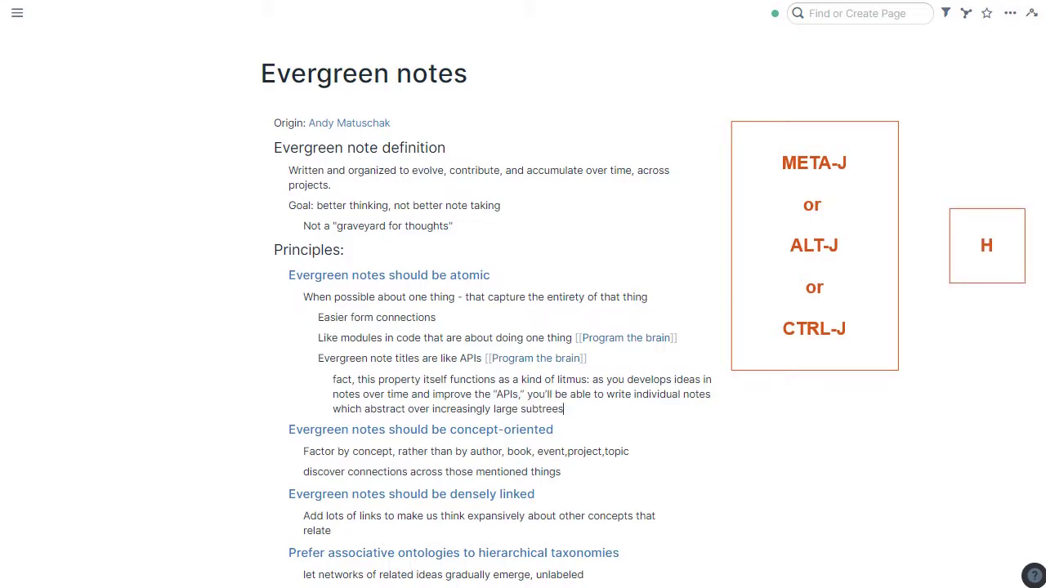
pyautogui.hotkey('alt', 'j')
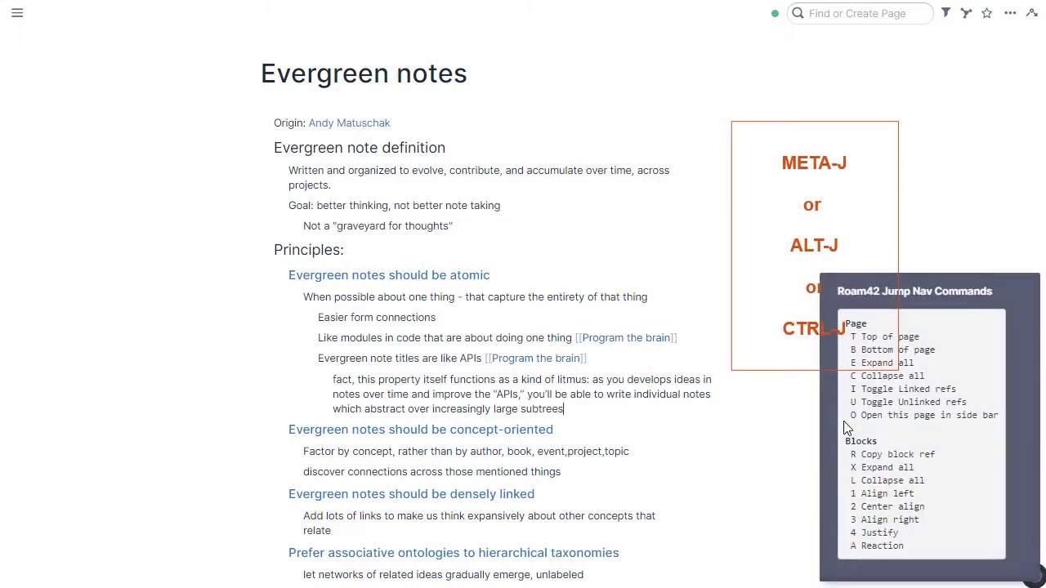
pyautogui.hotkey('alt', 'j')
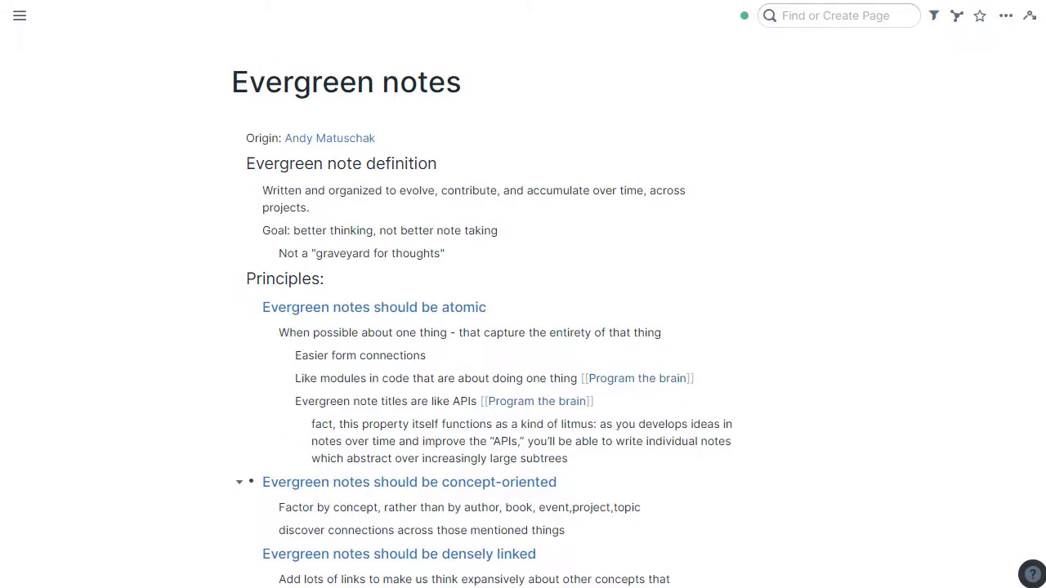
pyautogui.press('super+j')
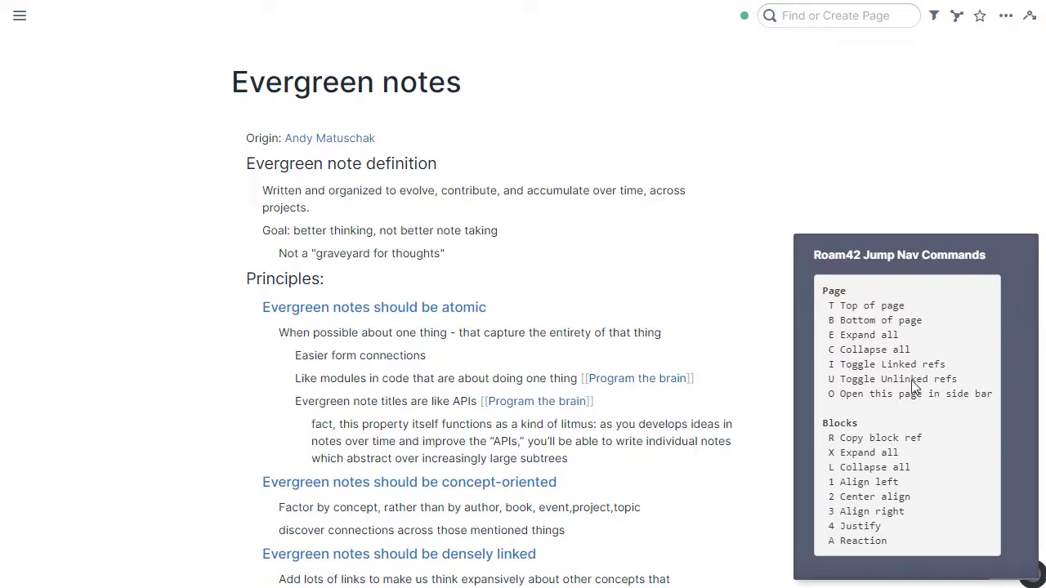
# Step: Visit the linked page Program the brain and return to the Evergreen notes page
pyautogui.click(634, 377)
pyautogui.moveTo(20, 15)
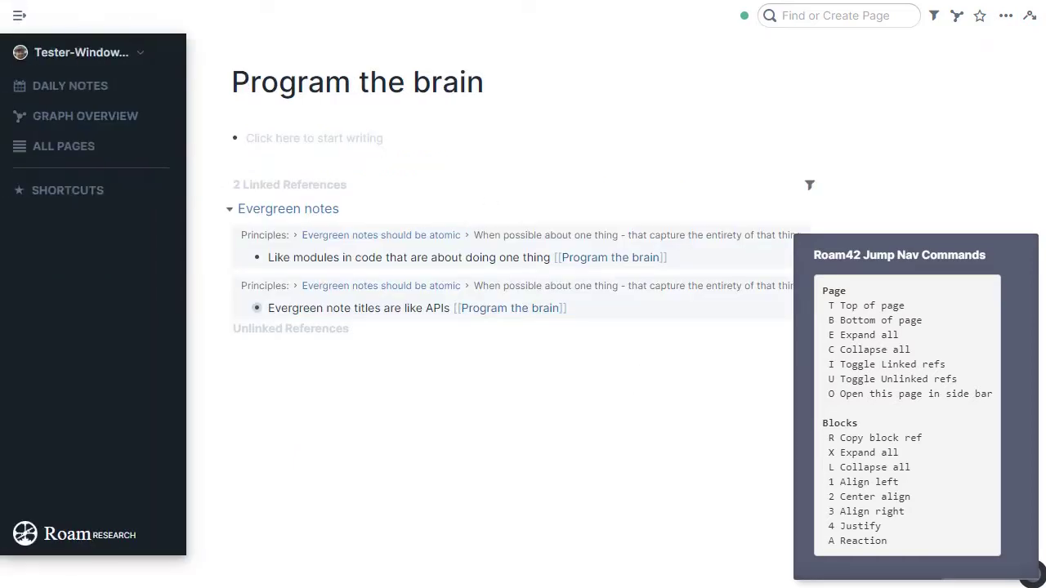
pyautogui.hotkey('alt', 'Left')
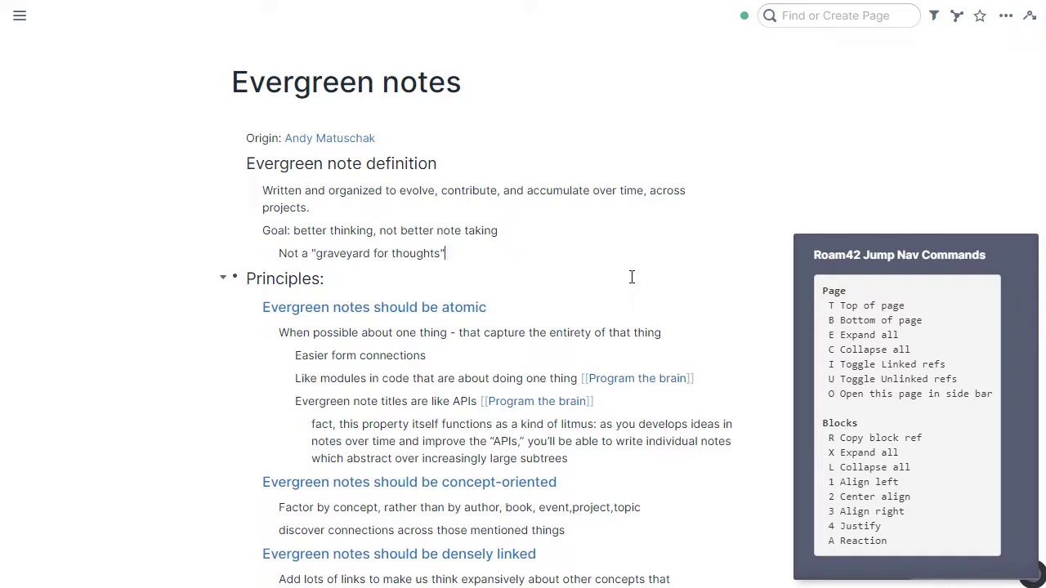
# Step: Jump to the top and bottom of the Evergreen notes page, finishing at its first block
pyautogui.press('t')
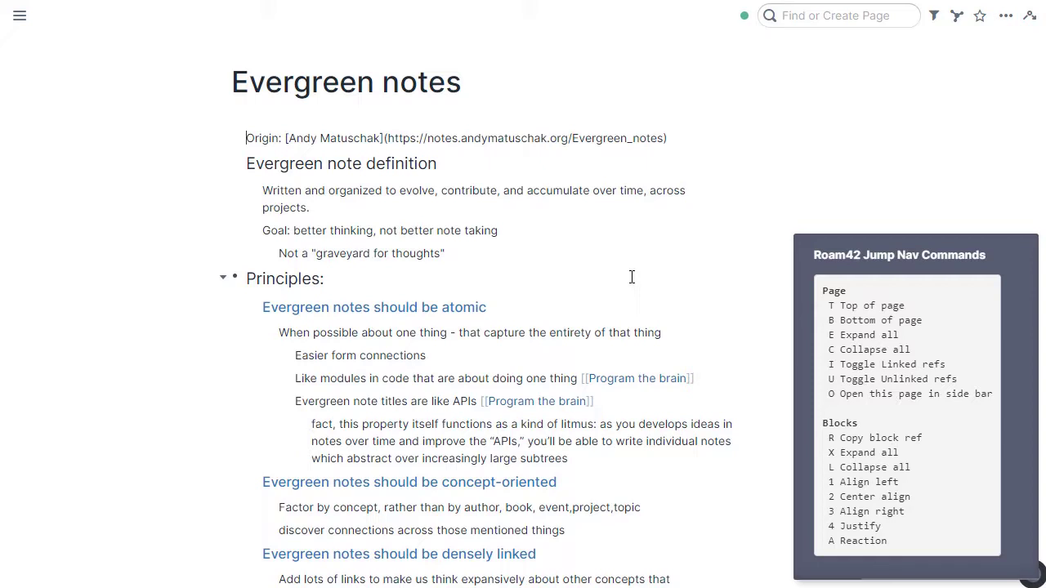
pyautogui.press('b')
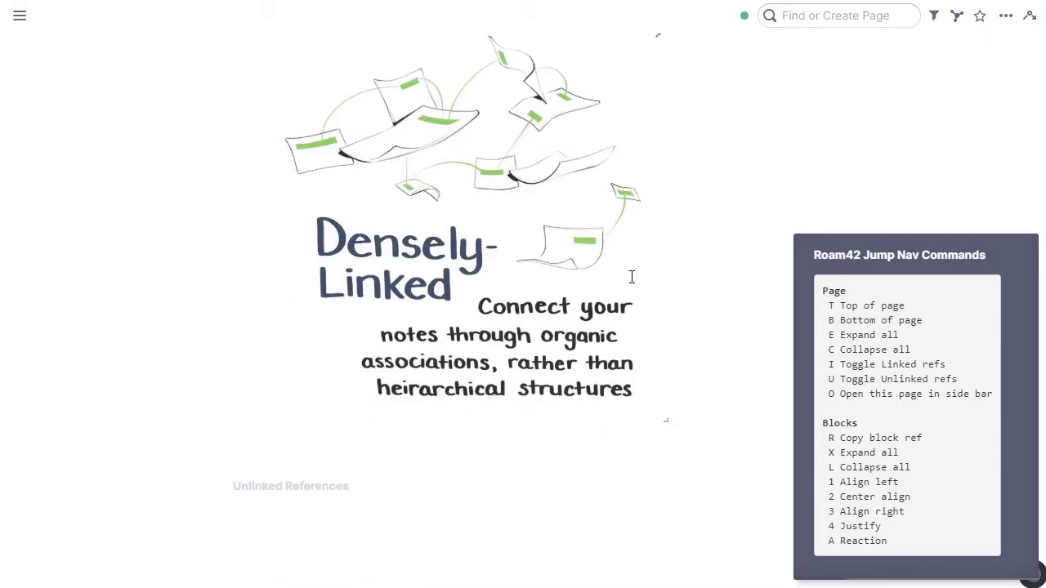
pyautogui.press('Up')
pyautogui.press('Up')
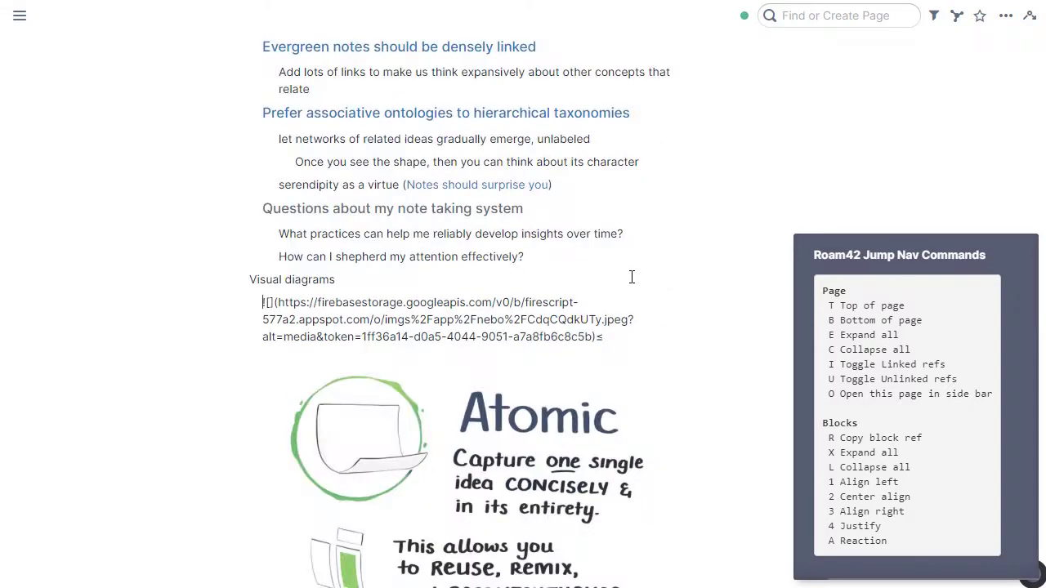
pyautogui.press('t')
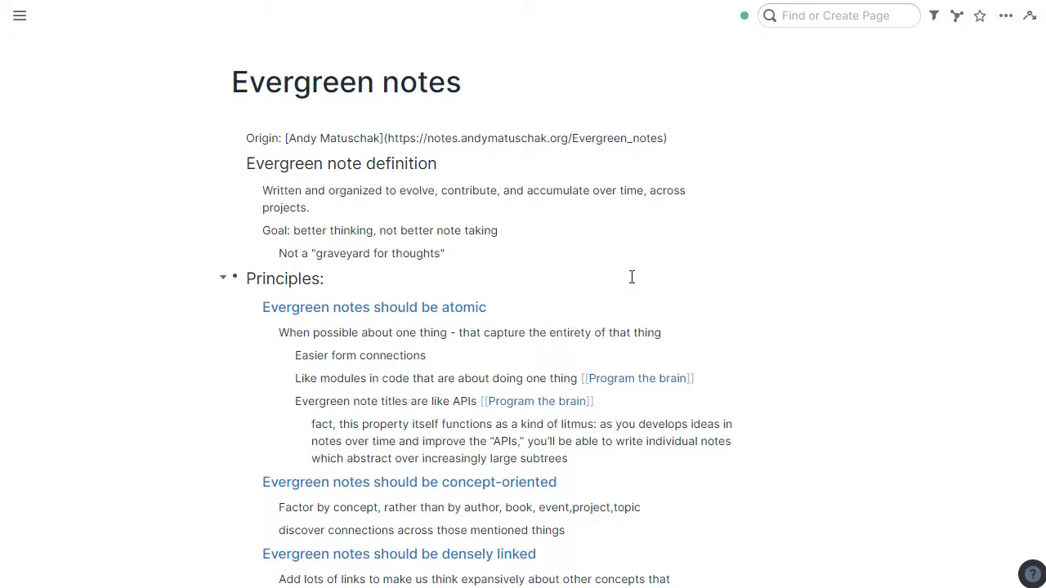
# Step: Collapse all blocks on the Evergreen notes page and expand them all again using Jump Nav commands
pyautogui.hotkey('alt', 'g')
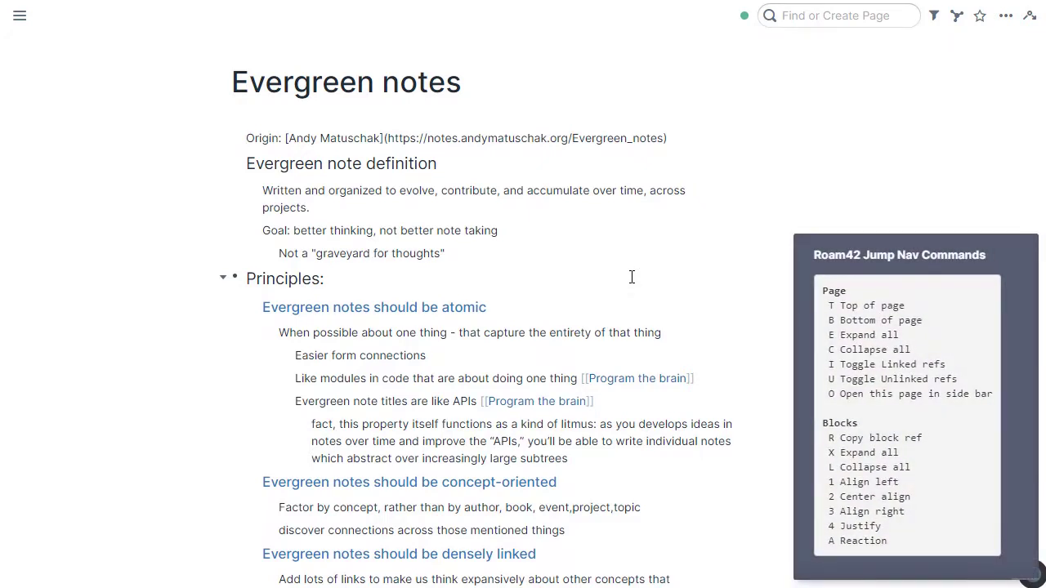
pyautogui.press('c')
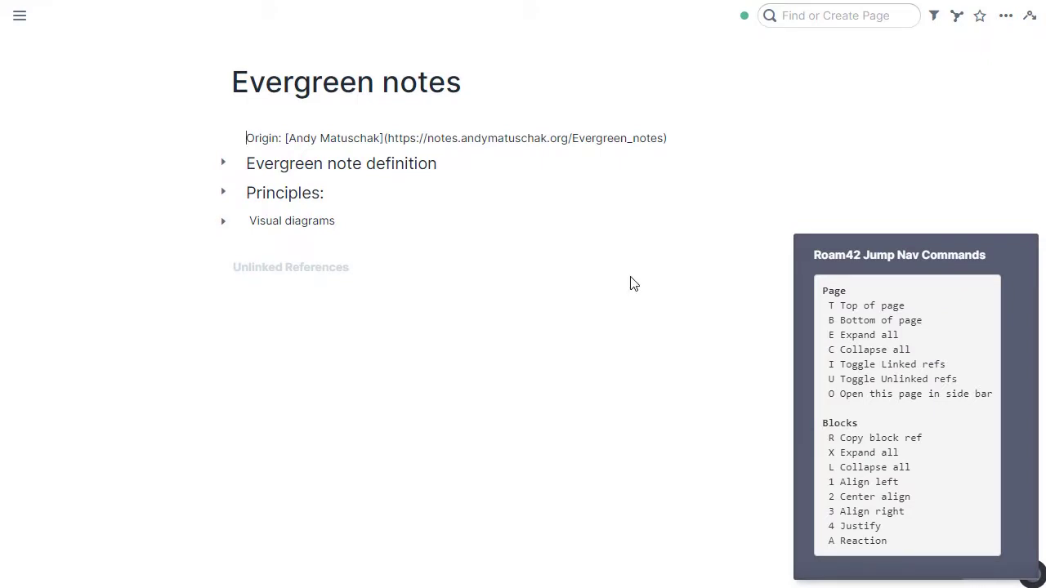
pyautogui.press('e')
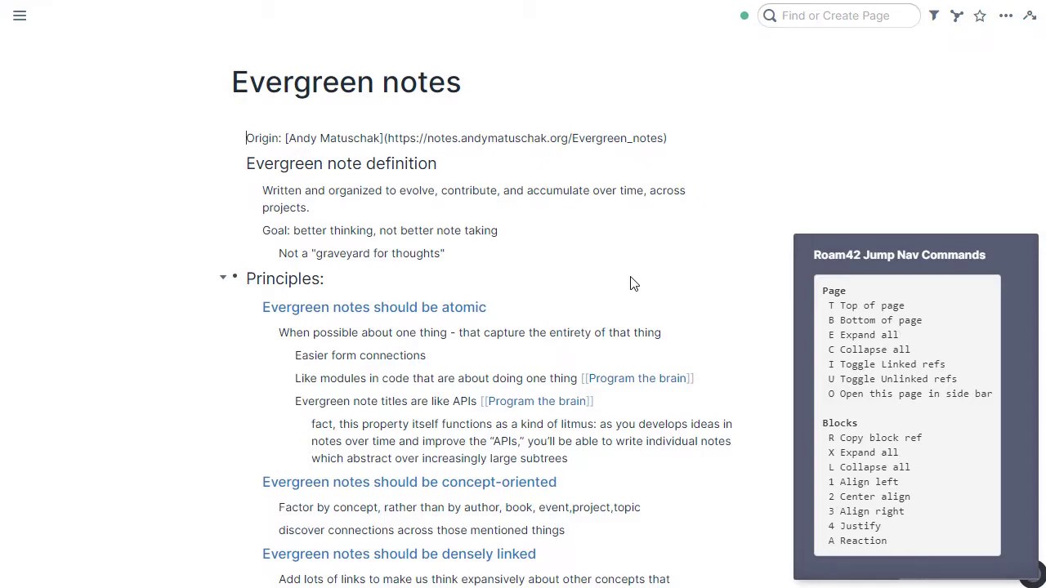
# Step: Open the Evergreen notes page in the side bar as well, and close that side bar again
pyautogui.press('t')
pyautogui.press('o')
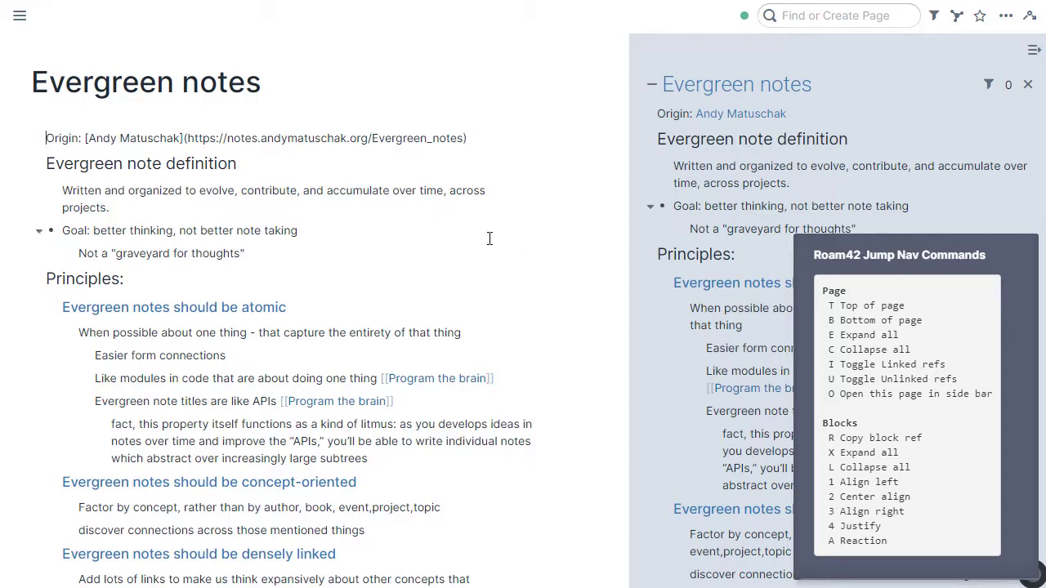
pyautogui.press('Escape')
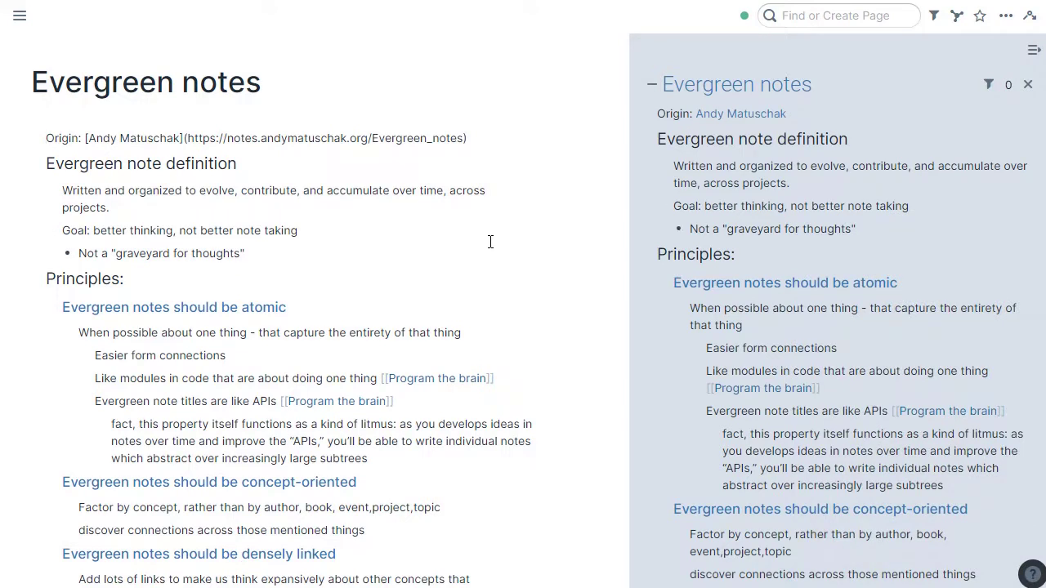
pyautogui.hotkey('ctrl', 'j')
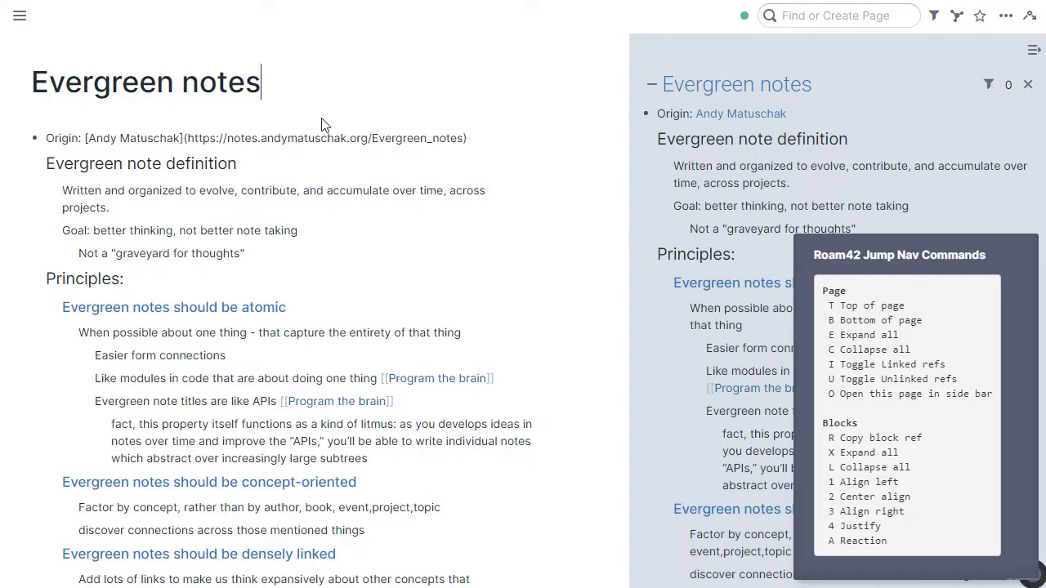
pyautogui.hotkey('alt', 'shift', 'd')
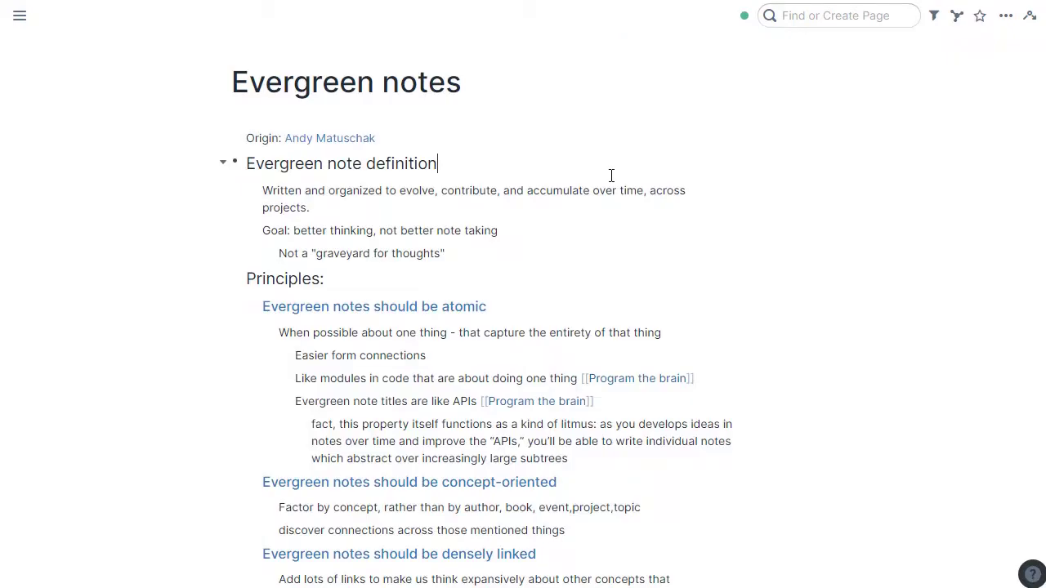
# Step: Show the Jump Nav command list and view the block options of the Evergreen note definition heading
pyautogui.hotkey('alt', 'j')
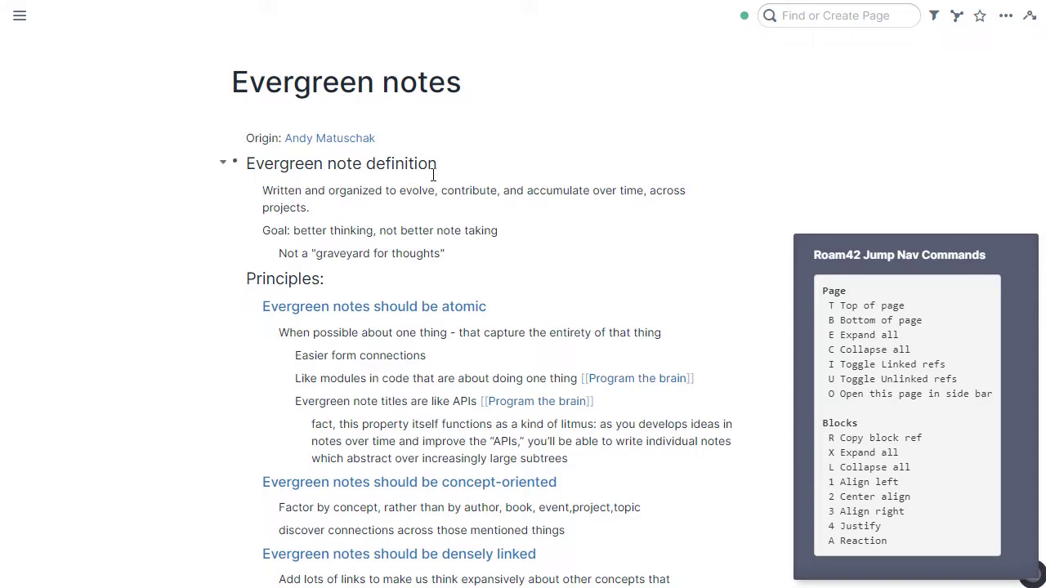
pyautogui.rightClick(238, 167)
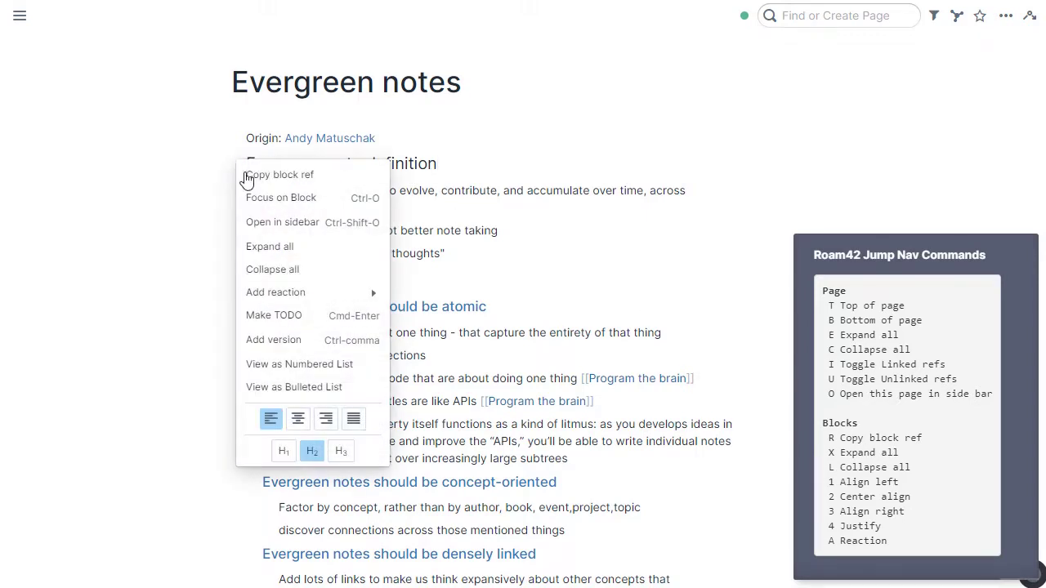
pyautogui.click(521, 166)
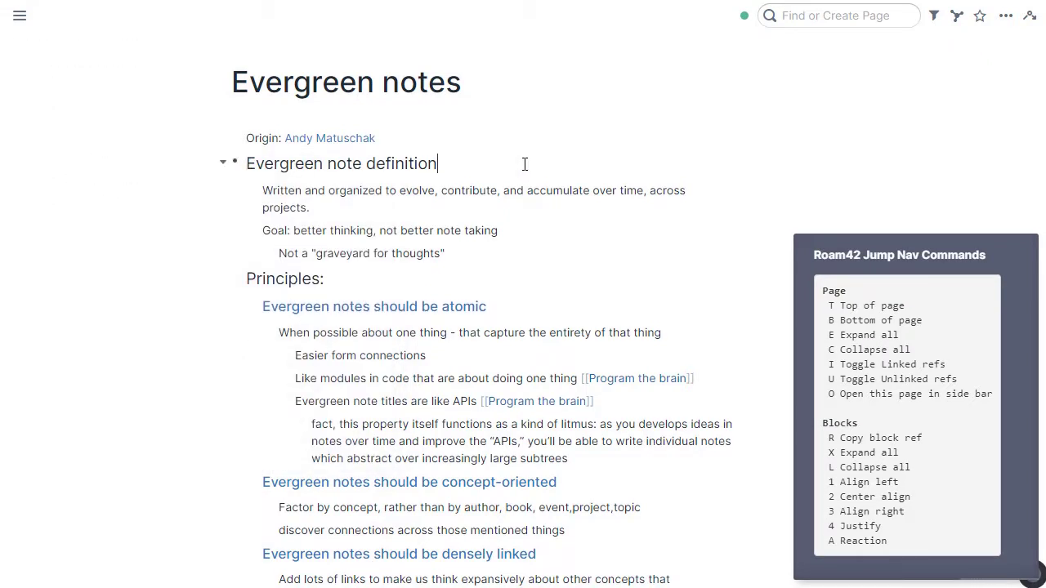
# Step: Insert a reference to the Evergreen note definition block on a new line above that heading's text
pyautogui.hotkey('ctrl', 'Left')
pyautogui.hotkey('ctrl', 'Left')
pyautogui.hotkey('ctrl', 'Left')
pyautogui.hotkey('shift', 'Return')
pyautogui.hotkey('shift', 'Return')
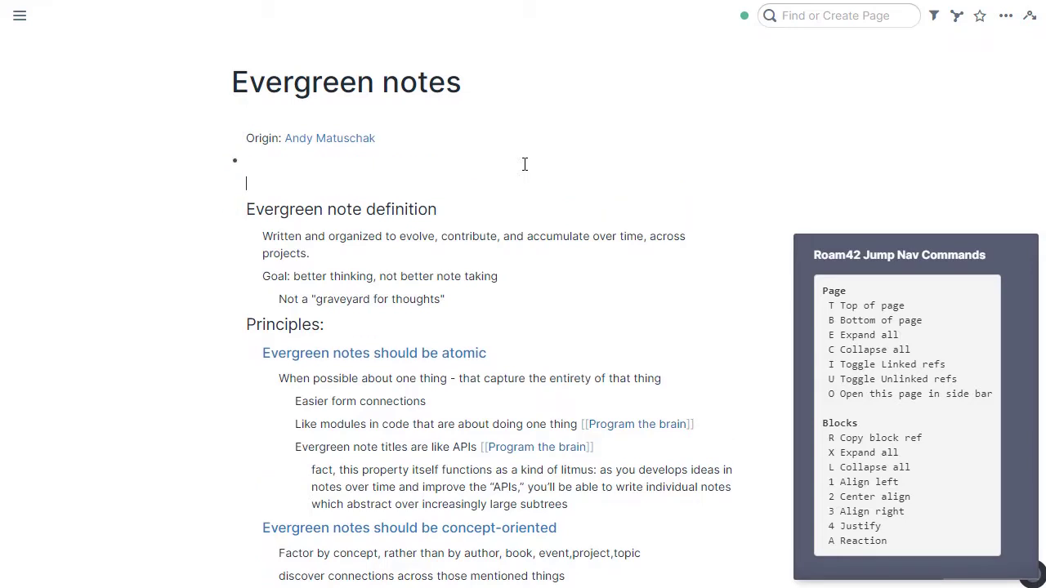
pyautogui.write('((CyOEmkMxu))')
pyautogui.press('Down')
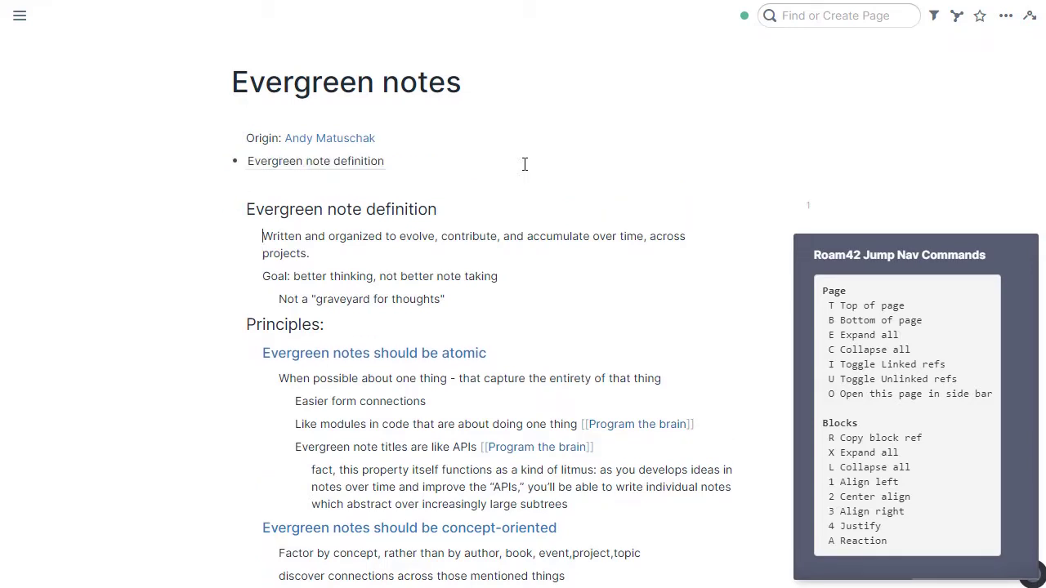
# Step: Add a reference to the "Written and organized to evolve" block beneath the first reference, followed by a line break
pyautogui.hotkey('ctrl', 'j')
pyautogui.press('1')
pyautogui.write('((vCyJIldo4E))')
pyautogui.press('Return')
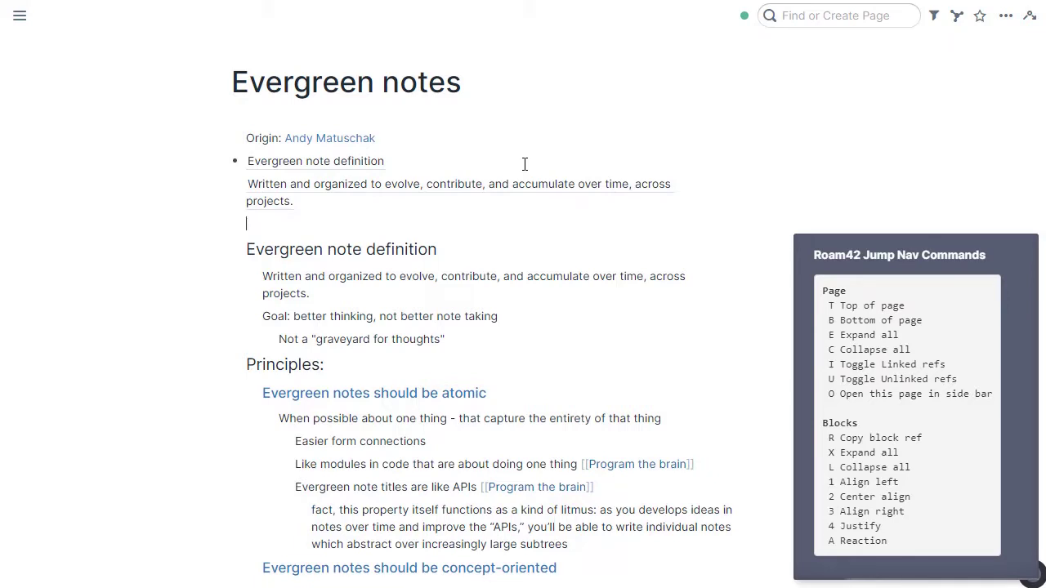
# Step: Collapse and expand the child blocks of the Evergreen note definition heading
pyautogui.press('Down')
pyautogui.press('Down')
pyautogui.press('Up')
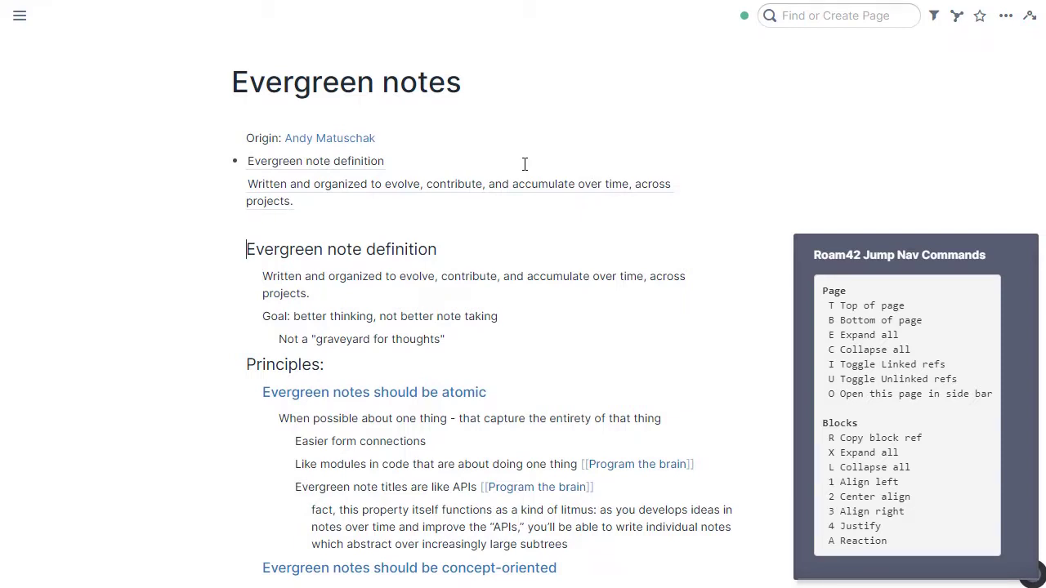
pyautogui.press('Escape')
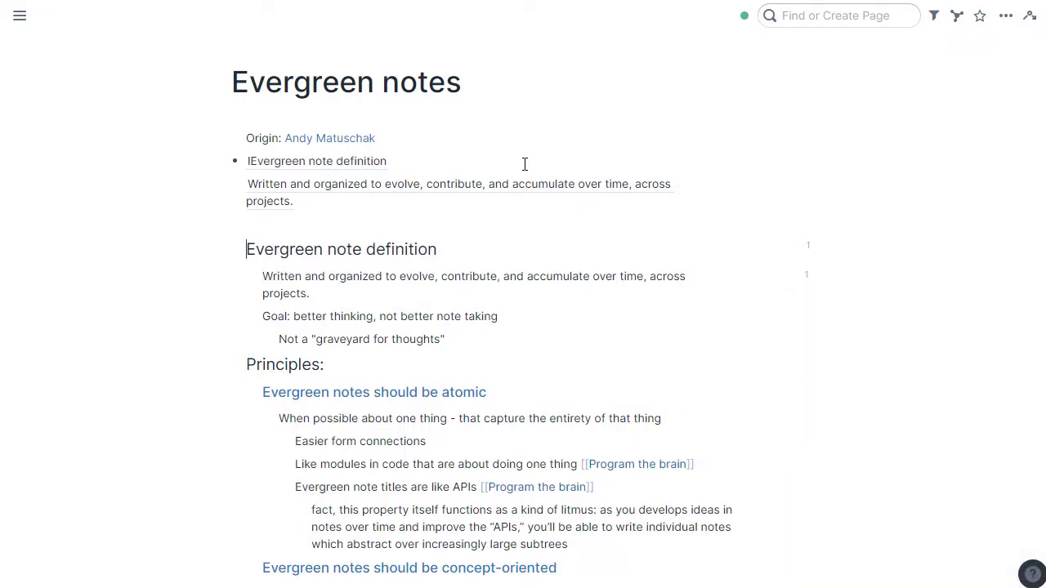
pyautogui.hotkey('ctrl', 'Up')
pyautogui.hotkey('ctrl', 'Down')
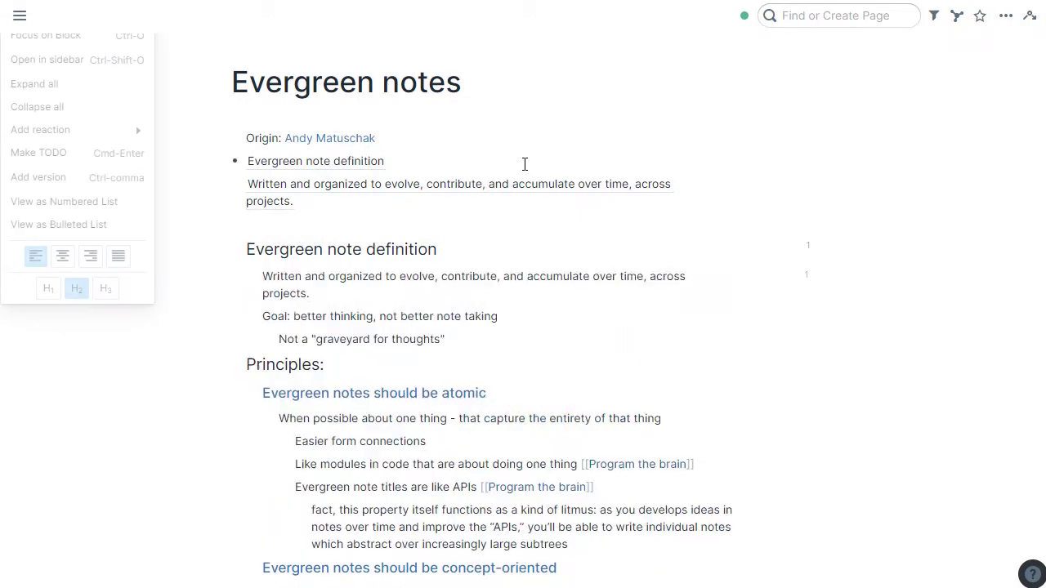
# Step: Align the Evergreen note definition block right, then center, and set it back to left alignment
pyautogui.hotkey('alt', 'g')
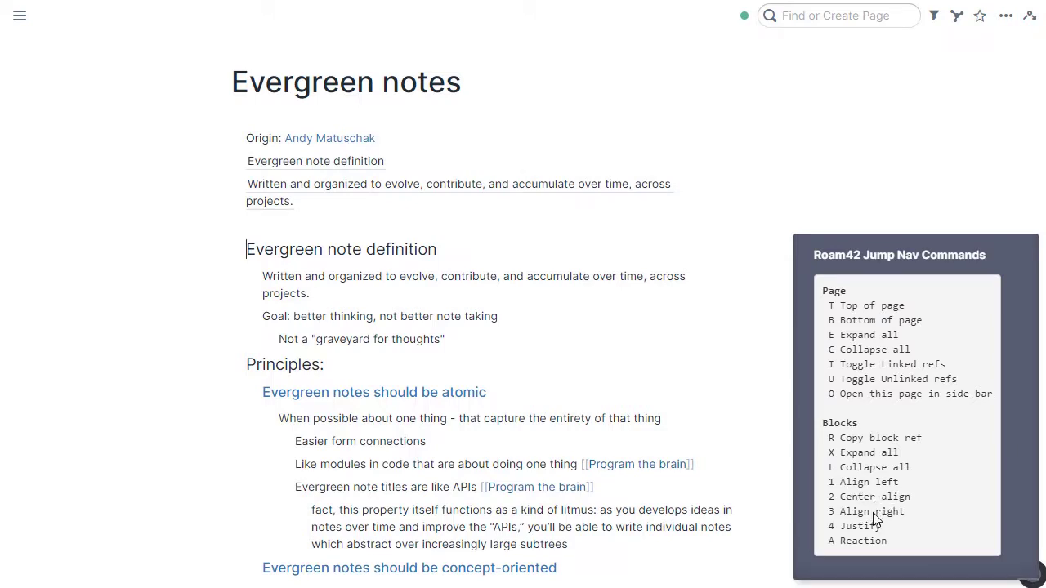
pyautogui.click(404, 250)
pyautogui.press('2')
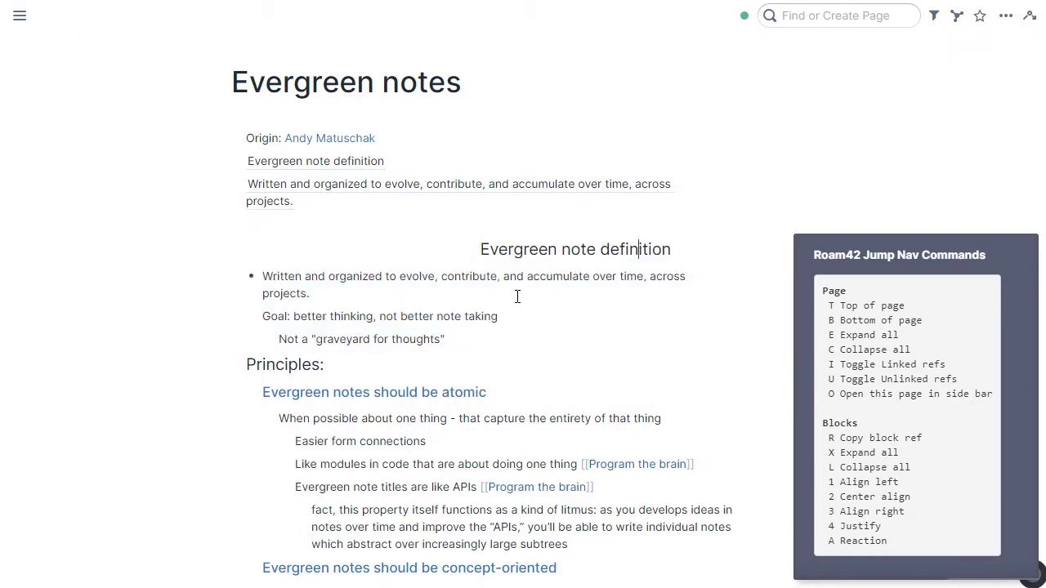
pyautogui.write('2')
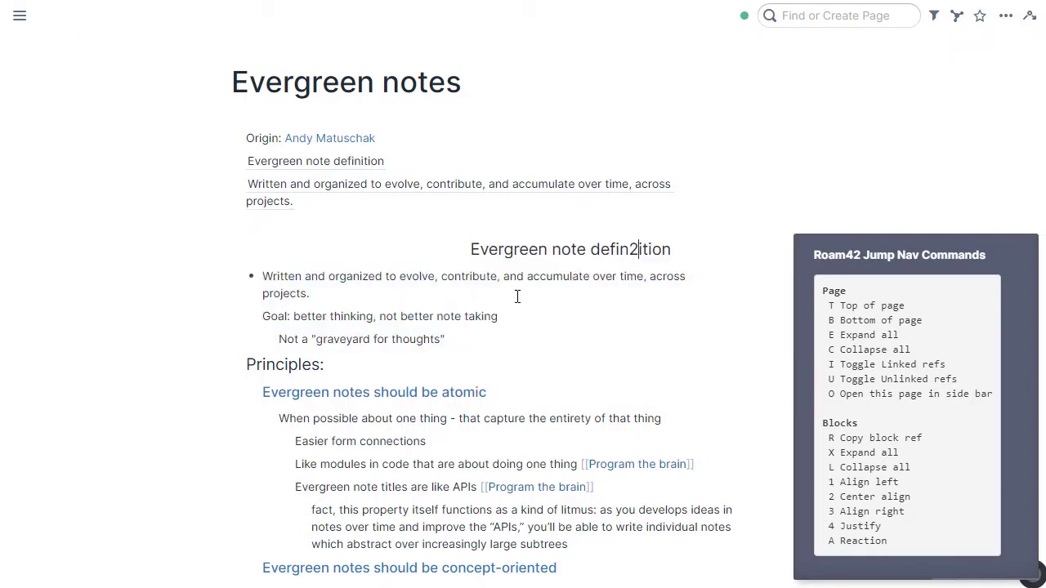
pyautogui.press('BackSpace')
pyautogui.press('2')
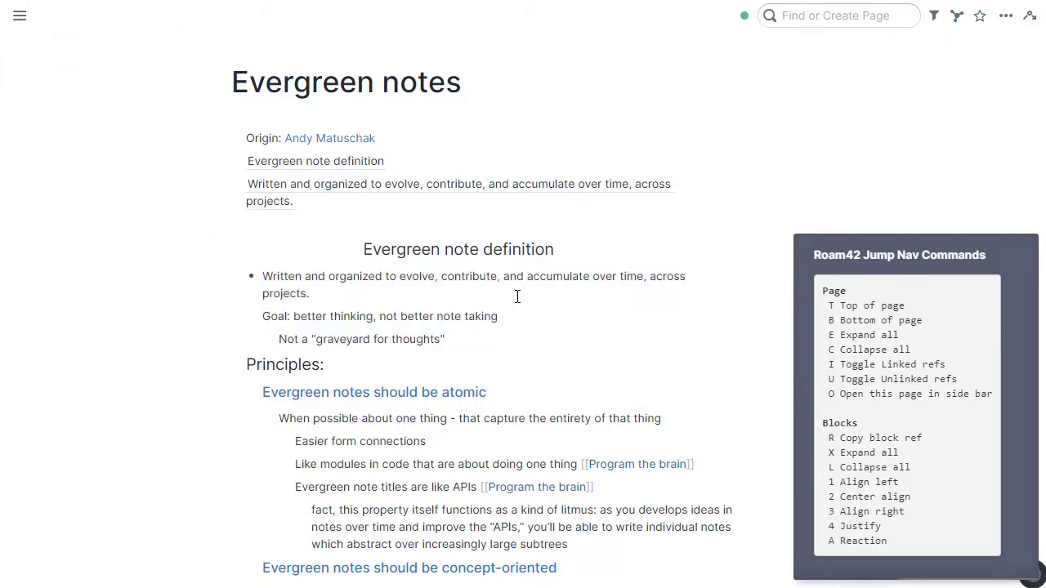
pyautogui.press('1')
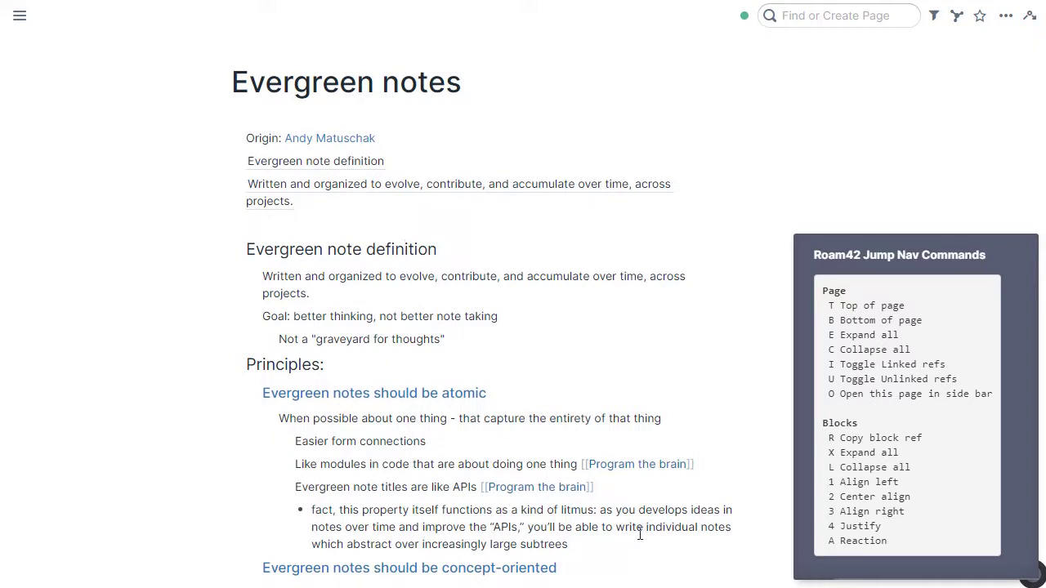
# Step: Justify the "fact, this property itself functions as a kind of litmus" block
pyautogui.press('4')
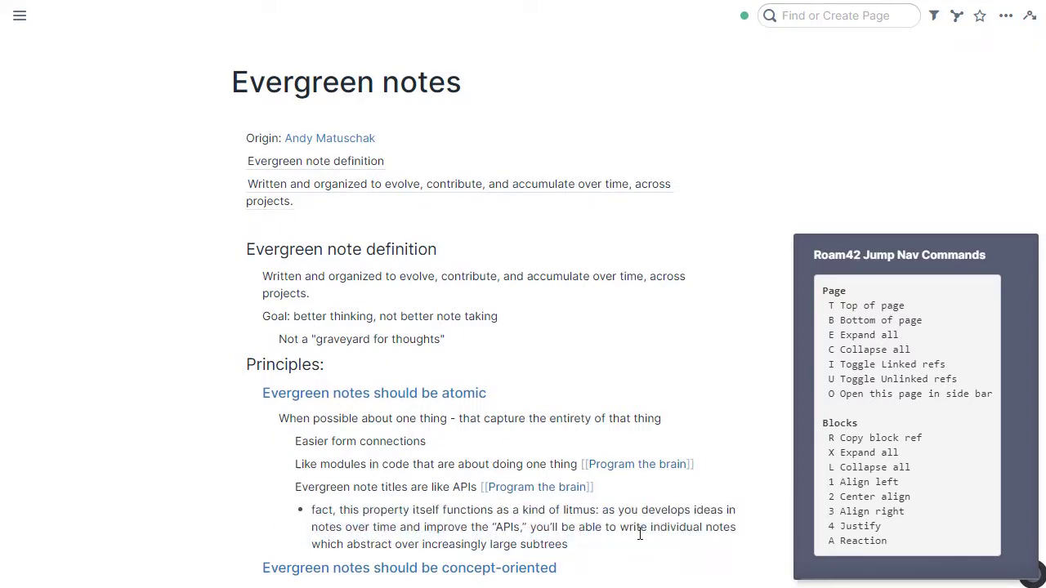
# Step: Add a winking face with tongue reaction to the Principles block
pyautogui.click(411, 365)
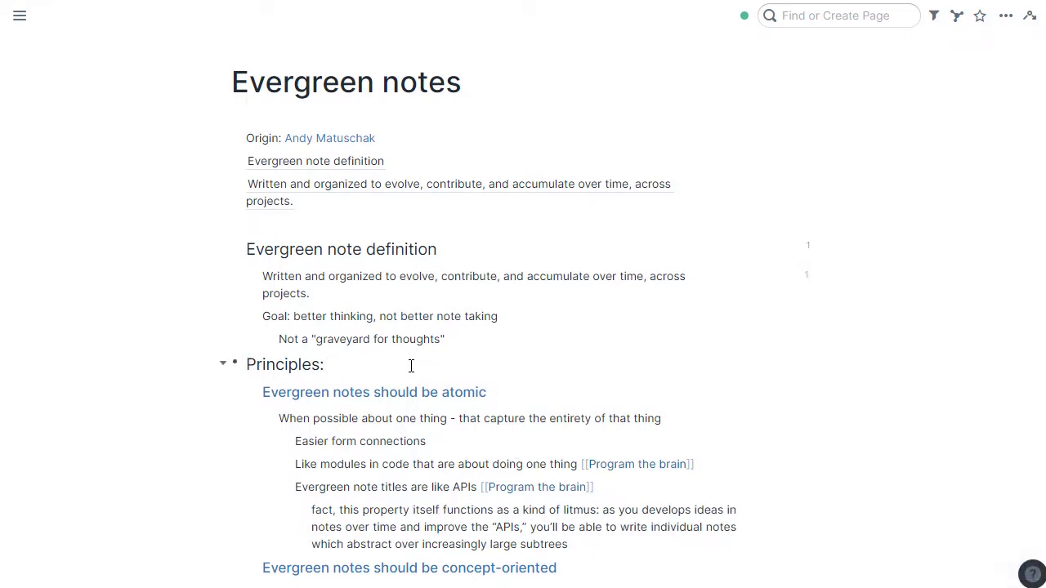
pyautogui.hotkey('alt', 'g')
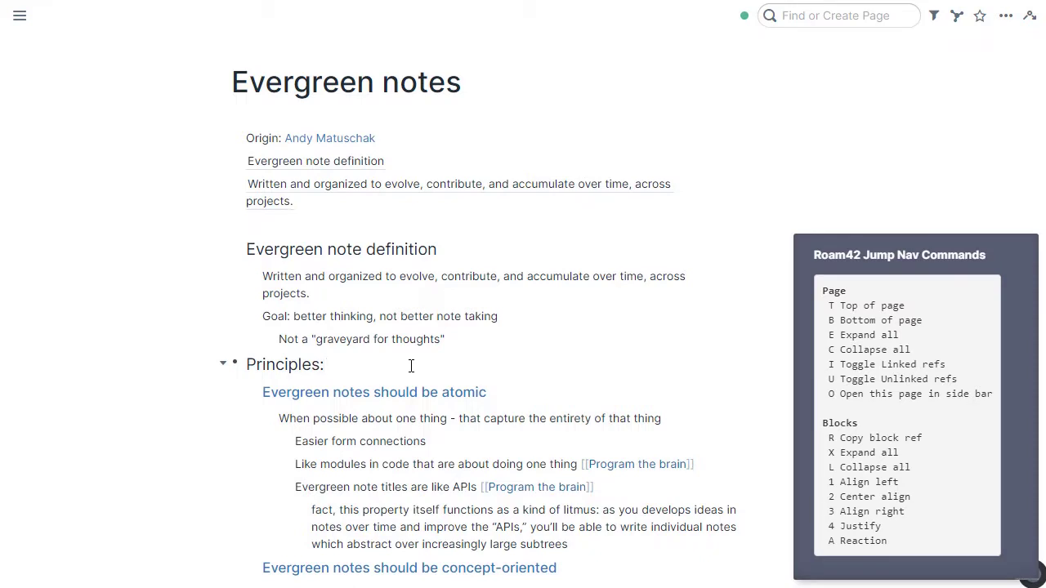
pyautogui.press('a')
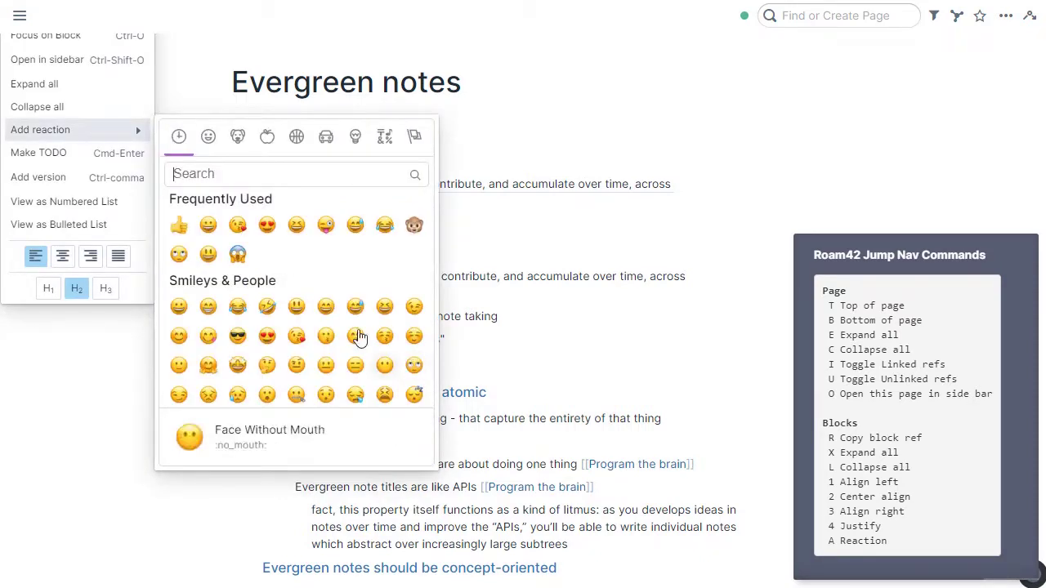
pyautogui.click(325, 224)
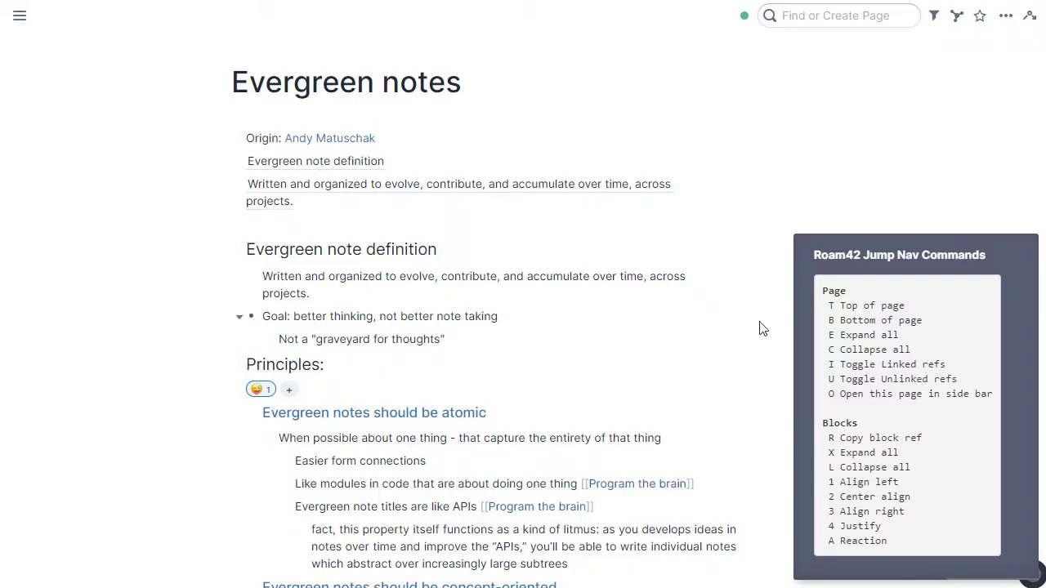
# Step: Collapse all blocks on the Evergreen notes page, and expand and collapse its linked references
pyautogui.press('c')
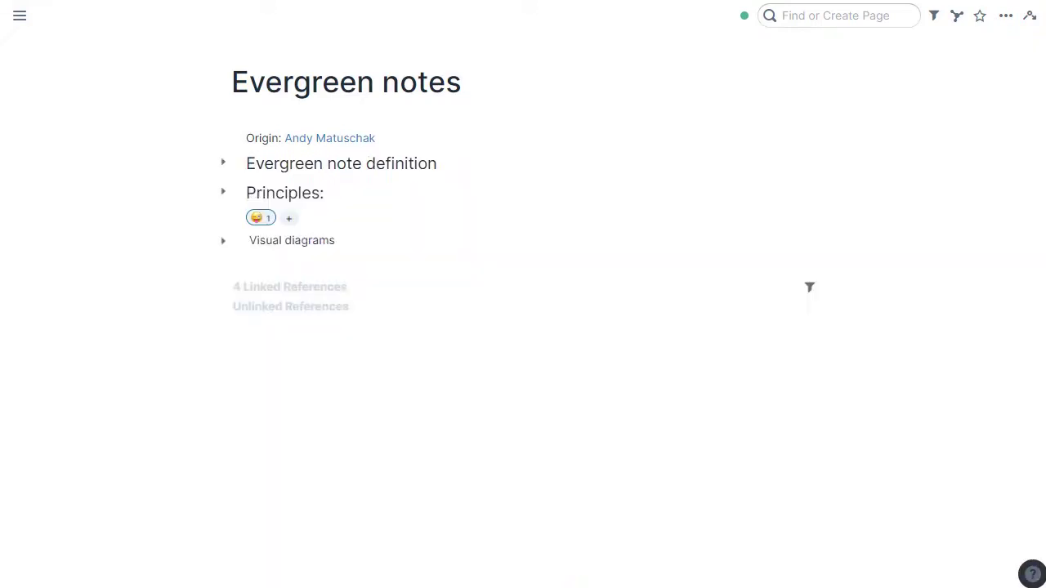
pyautogui.hotkey('ctrl', 'j')
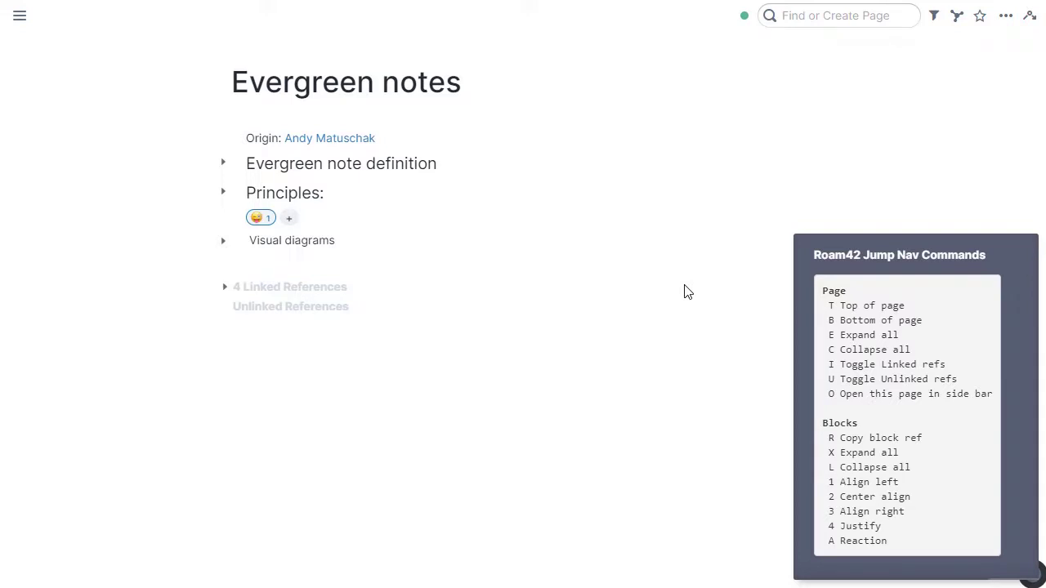
pyautogui.press('i')
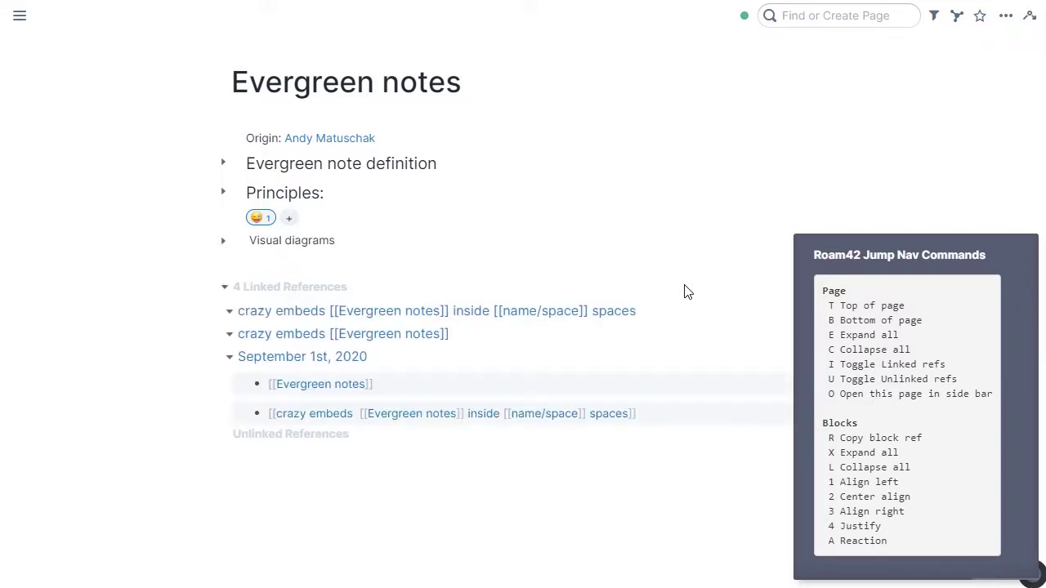
pyautogui.press('i')
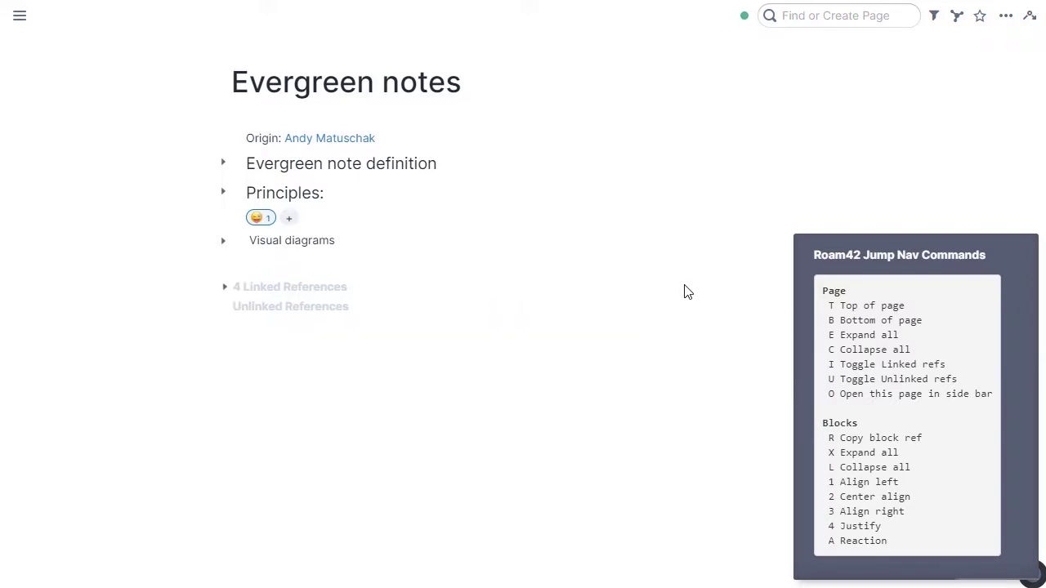
# Step: Expand and collapse the page's unlinked references, and leave the Jump Nav commands
pyautogui.press('u')
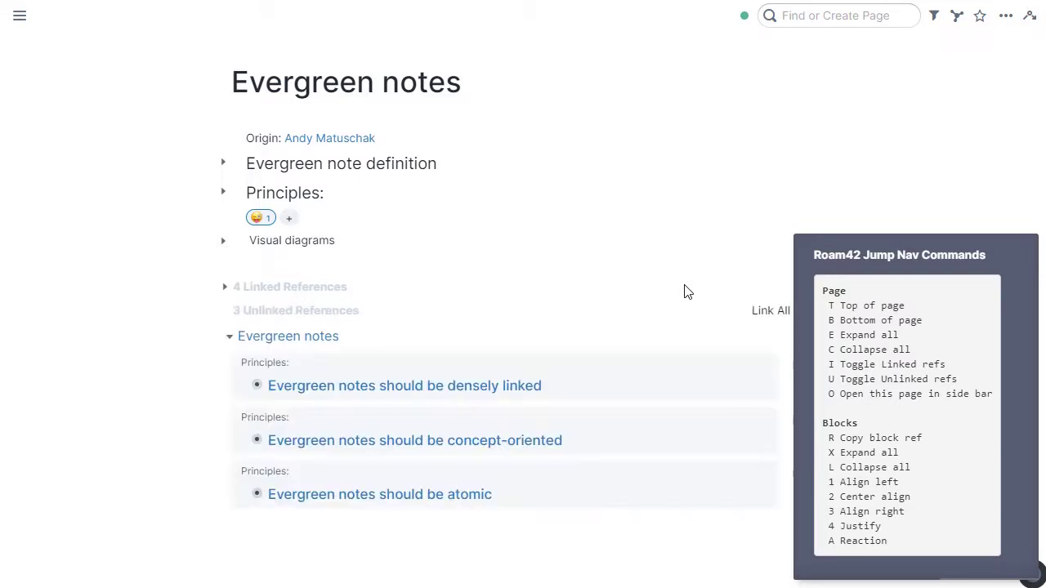
pyautogui.press('u')
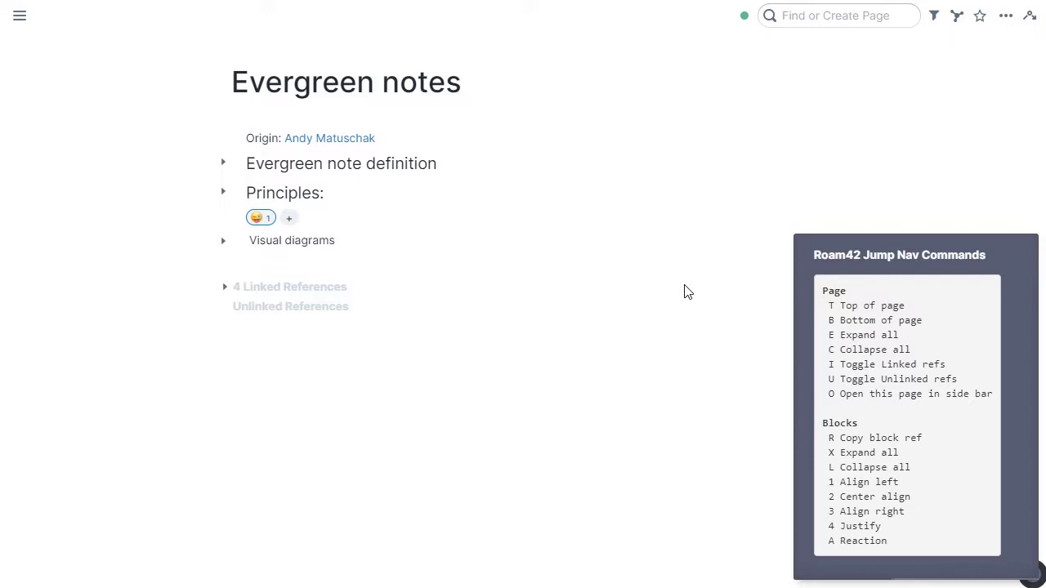
pyautogui.press('Escape')
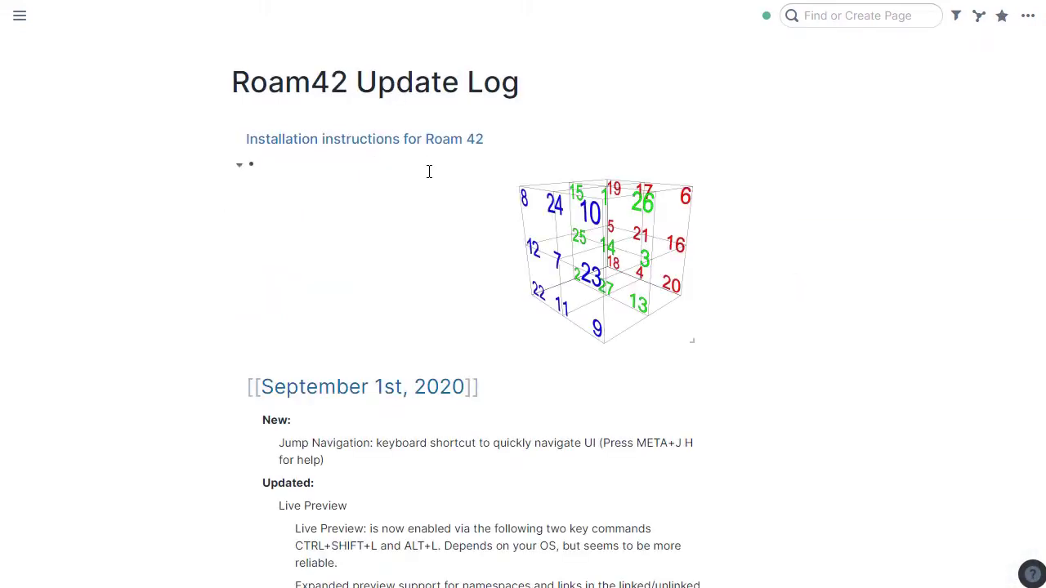
# Step: Review the Live Preview updates in the September 1st, 2020 entry of the Roam42 Update Log
pyautogui.scroll(-2, 427, 171)
pyautogui.scroll(-1, 325, 345)
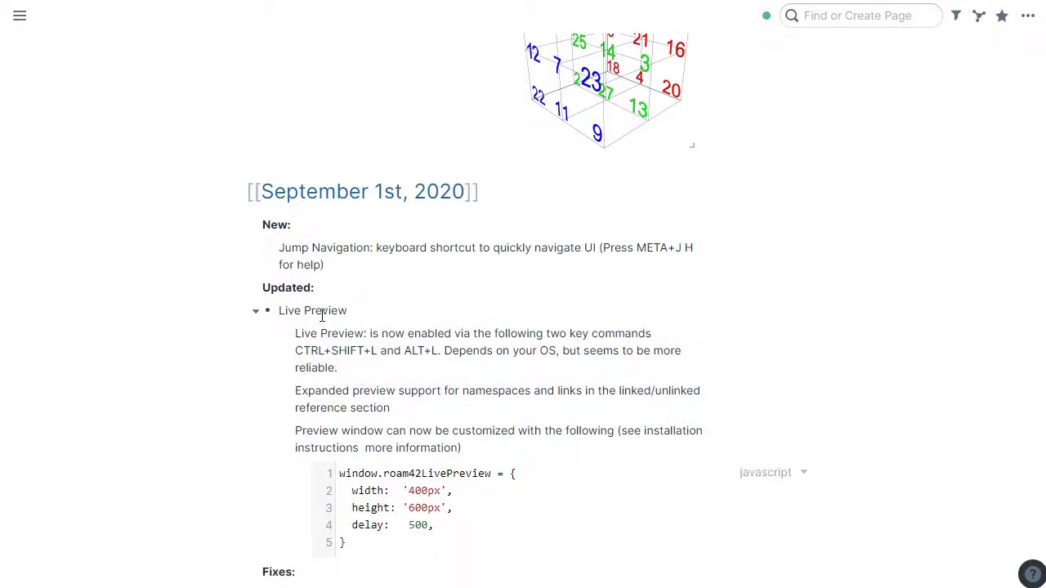
pyautogui.scroll(-1, 322, 322)
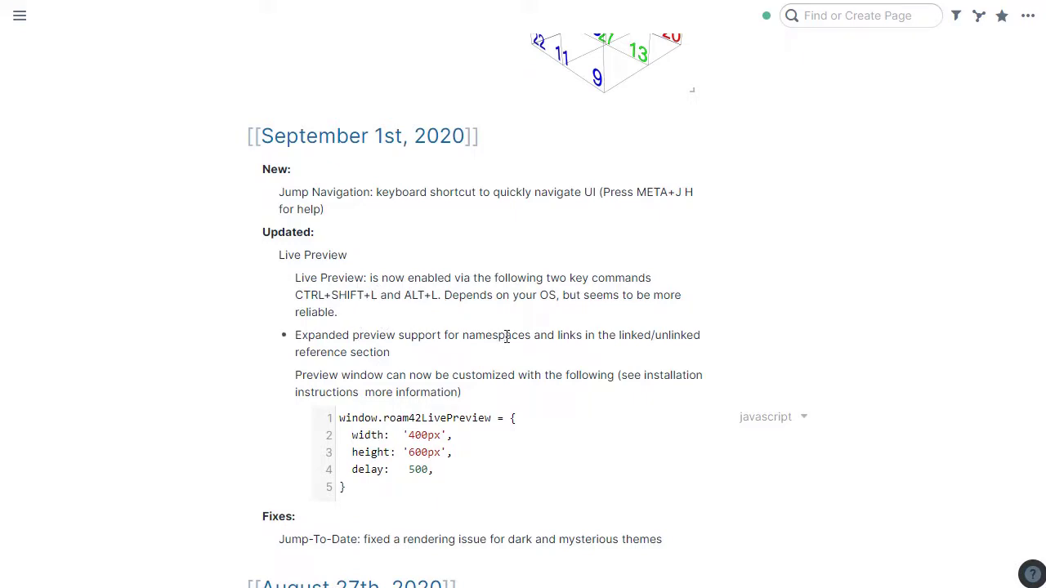
# Step: Switch to the September 1st, 2020 daily notes page, and turn Live Preview off and on again
pyautogui.click(238, 1)
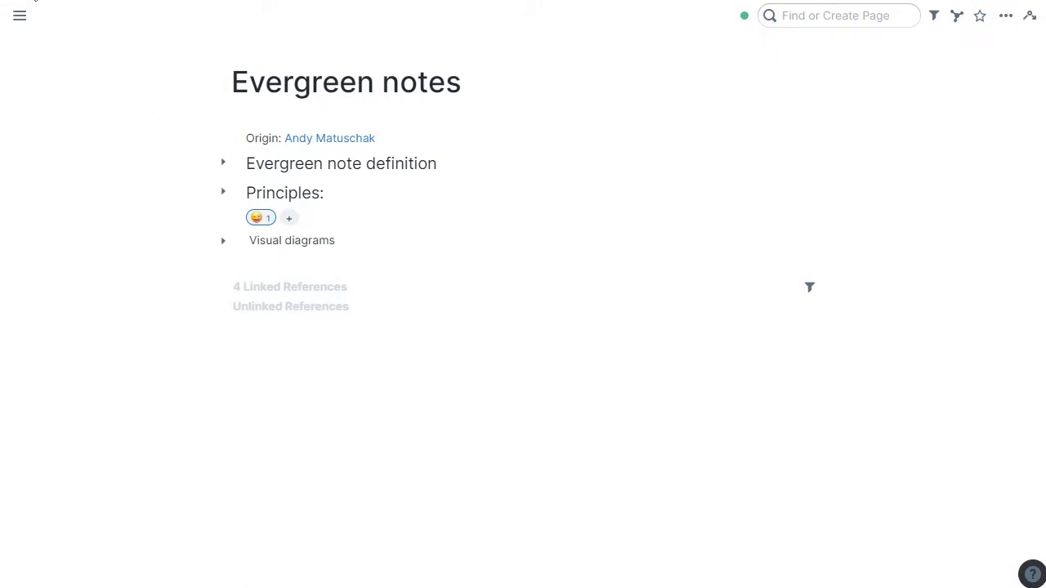
pyautogui.hotkey('ctrl', 'Tab')
pyautogui.click(681, 259)
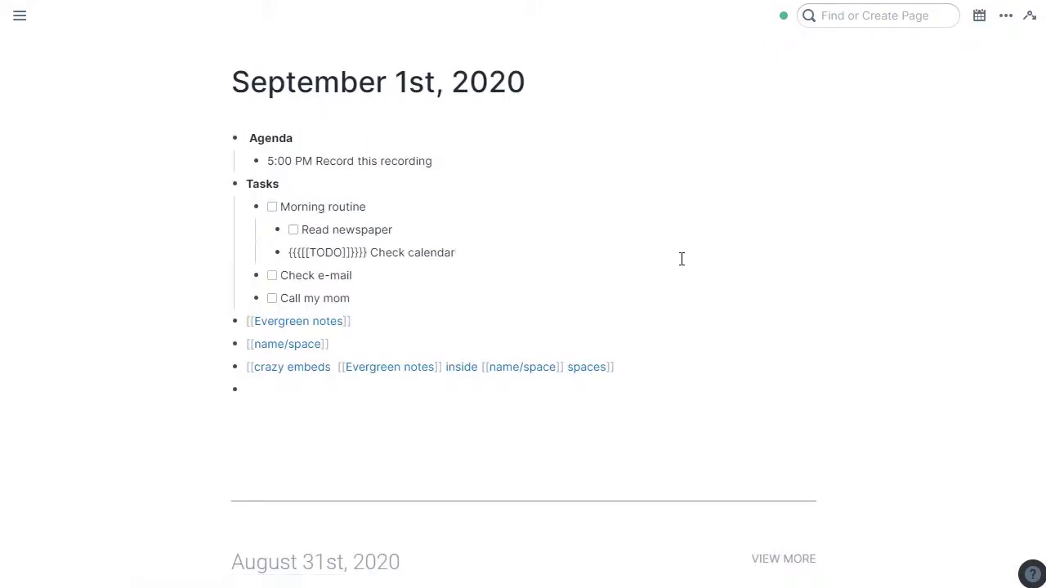
pyautogui.hotkey('alt', 'shift', 'p')
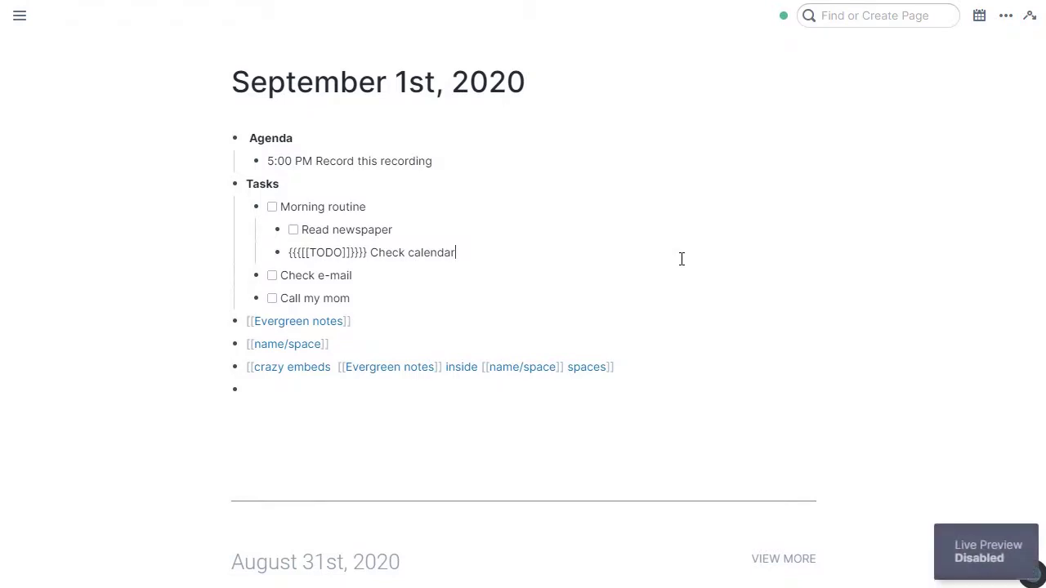
pyautogui.hotkey('alt', 'shift', 'p')
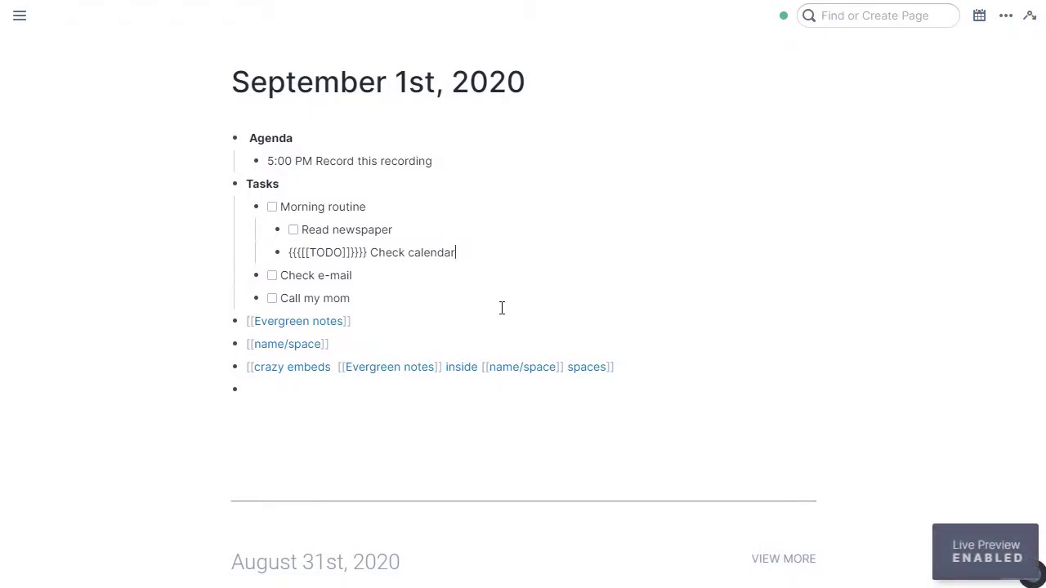
# Step: Preview the Evergreen notes, name/space and nested crazy embeds links on the daily notes page
pyautogui.moveTo(339, 335)
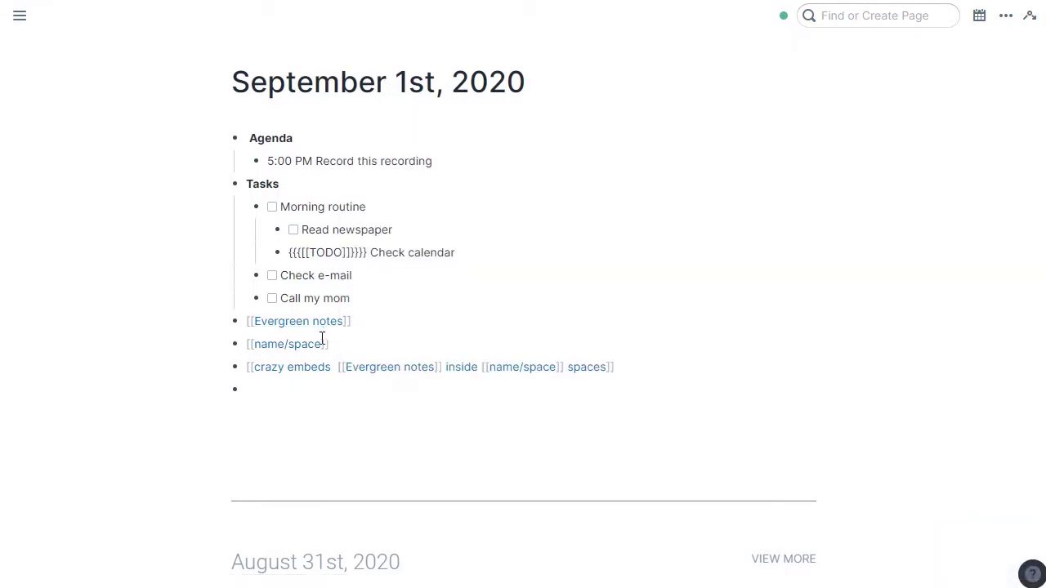
pyautogui.moveTo(316, 350)
pyautogui.moveTo(312, 372)
pyautogui.moveTo(519, 377)
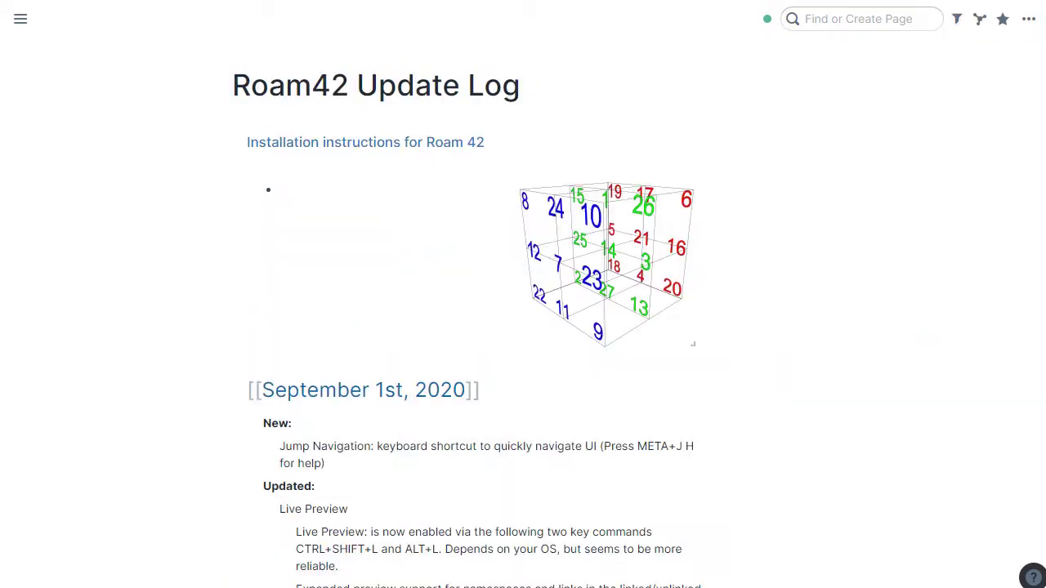
# Step: Open the Roam42 installation instructions from the Update Log and copy the ROAM/JS code block below the START line
pyautogui.scroll(-5, 706, 342)
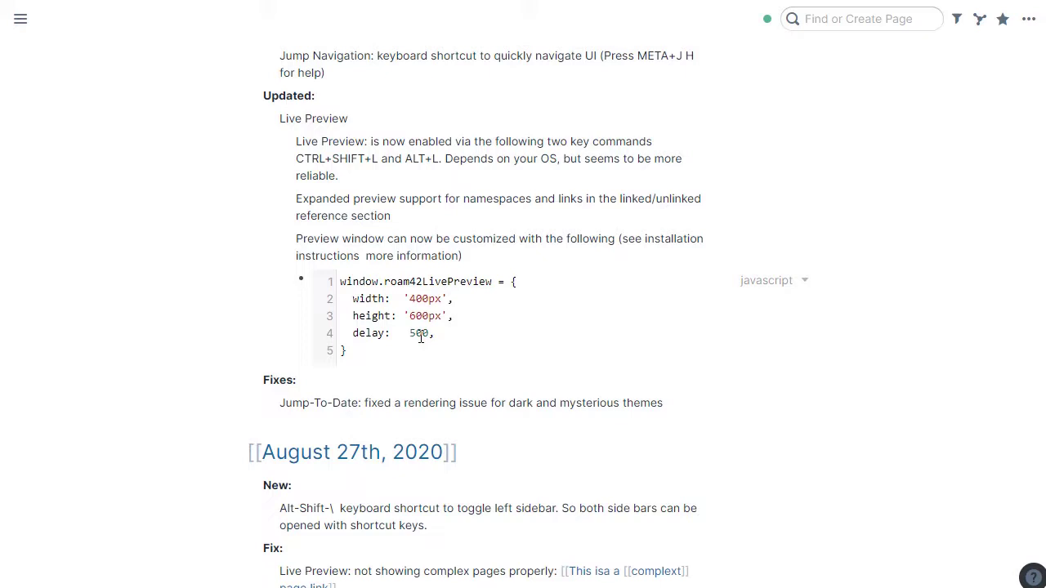
pyautogui.scroll(5, 423, 333)
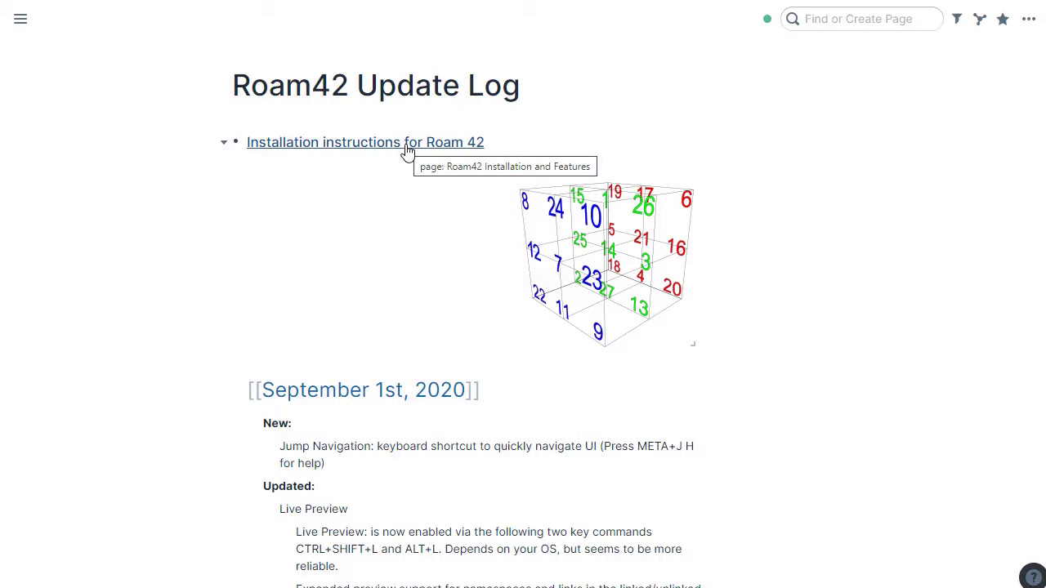
pyautogui.click(338, 150)
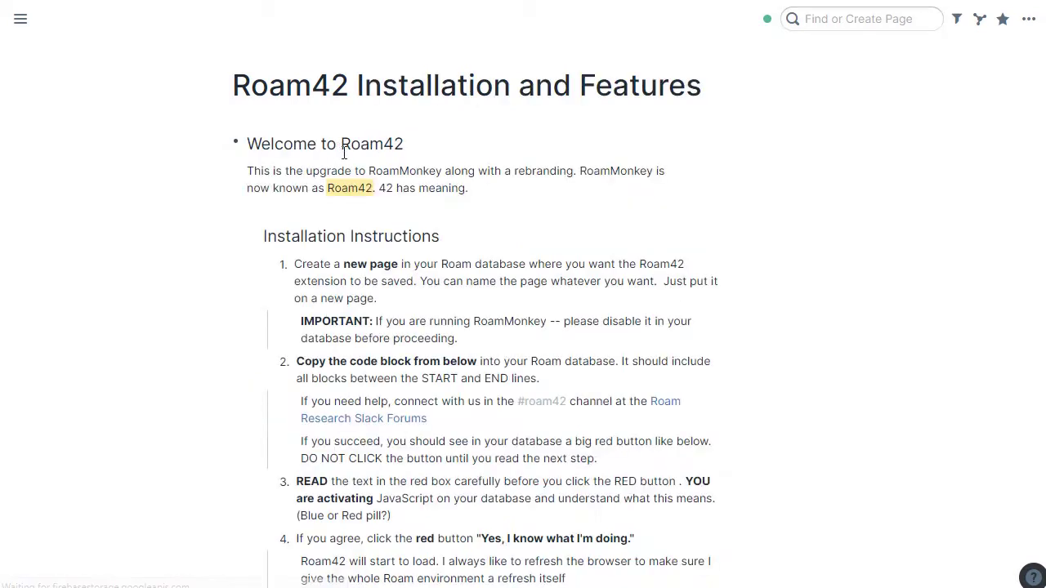
pyautogui.scroll(-8, 519, 188)
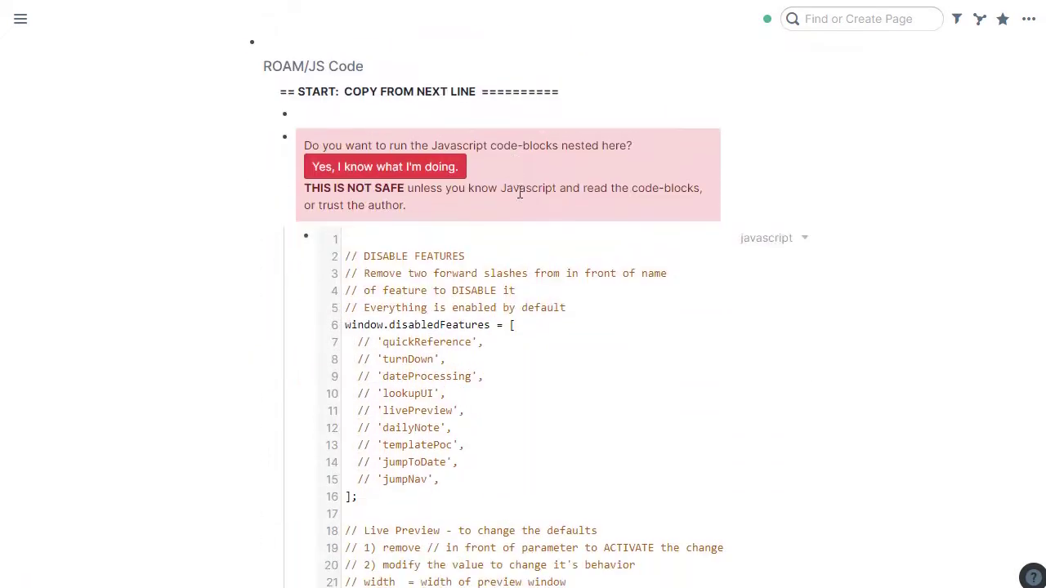
pyautogui.moveTo(406, 112); pyautogui.dragTo(401, 211)
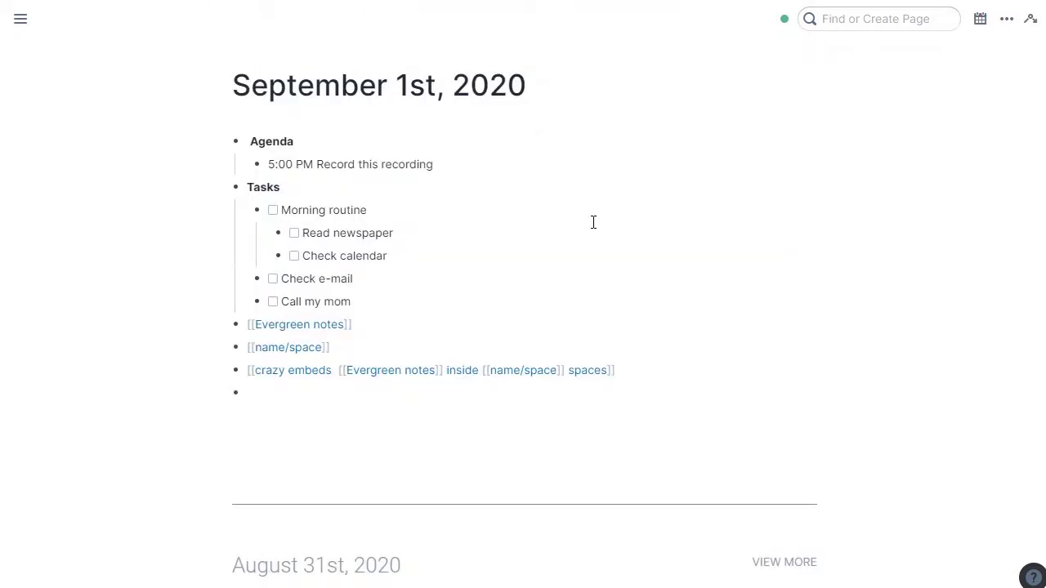
# Step: Create a new page named Roam42 Startup and start its first block
pyautogui.click(869, 24)
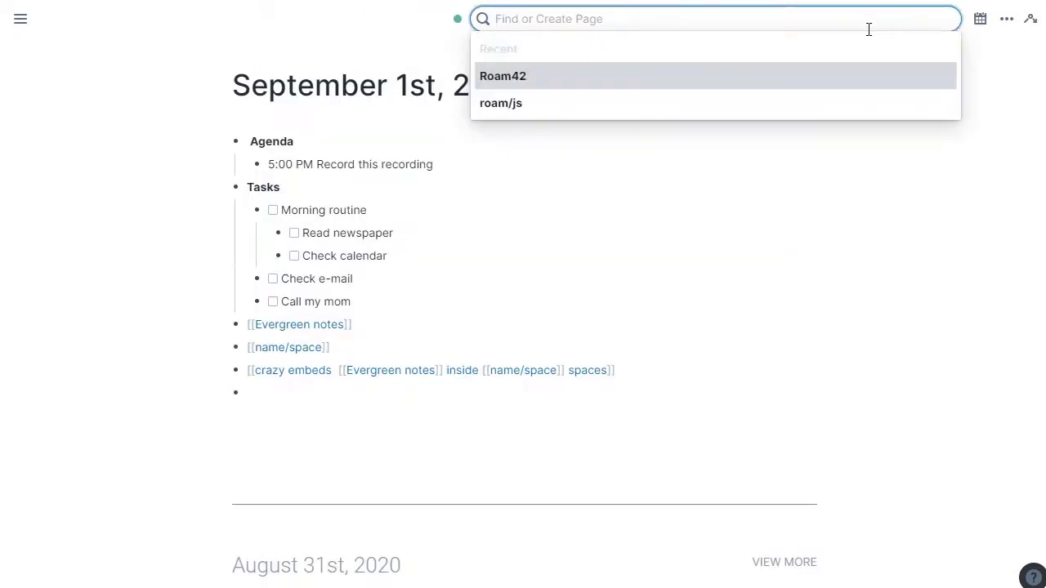
pyautogui.write('Roam42 Star')
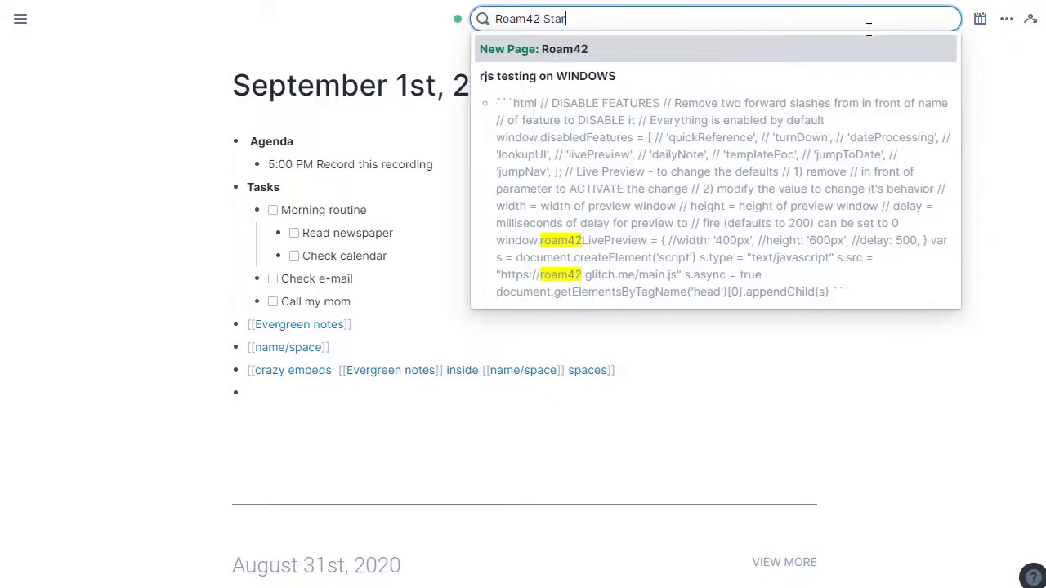
pyautogui.write('tup')
pyautogui.press('Return')
pyautogui.click(422, 147)
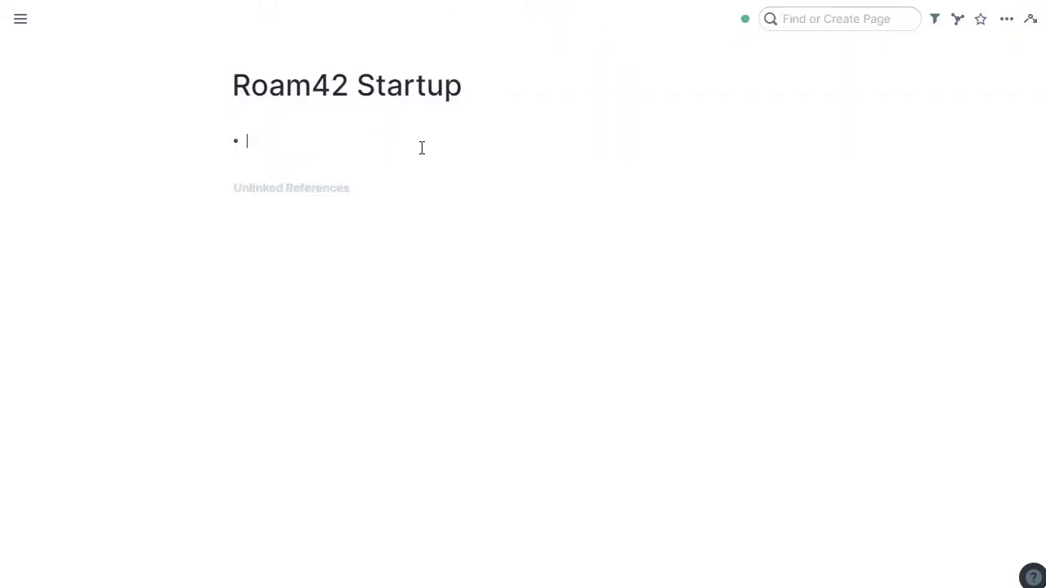
# Step: Paste the copied ROAM/JS code block into the Roam42 Startup page
pyautogui.hotkey('ctrl', 'v')
pyautogui.scroll(-5, 810, 198)
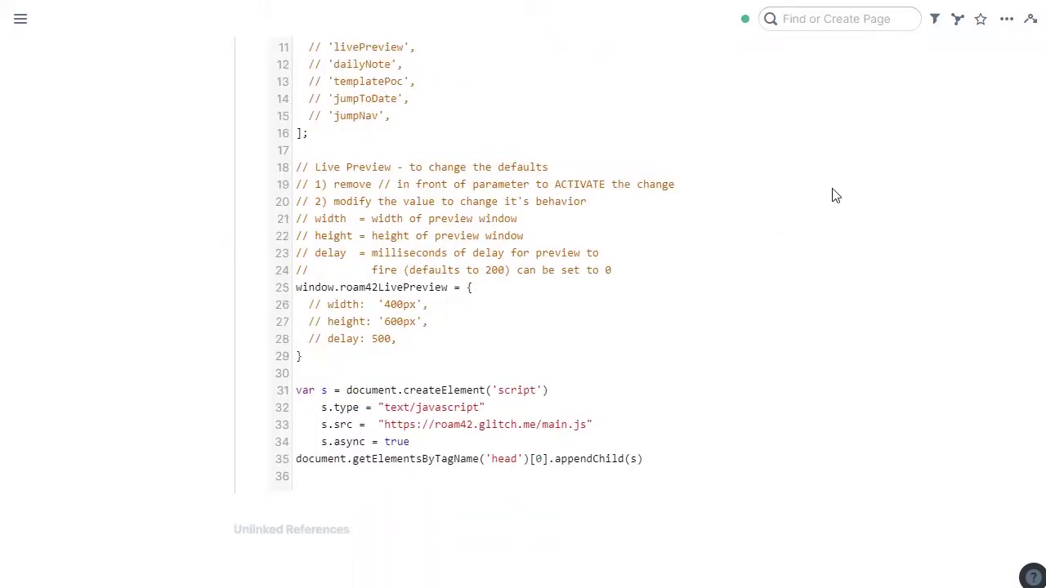
pyautogui.scroll(5, 478, 275)
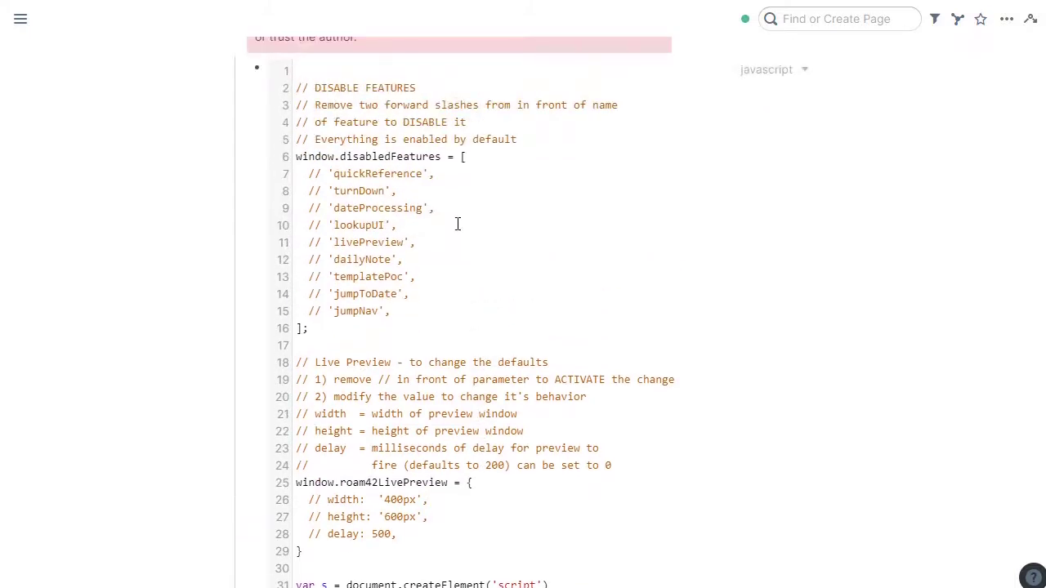
# Step: Uncomment 'dailyNote' in the window.disabledFeatures list to disable that feature
pyautogui.moveTo(334, 329); pyautogui.dragTo(302, 85)
pyautogui.click(418, 191)
pyautogui.click(331, 260)
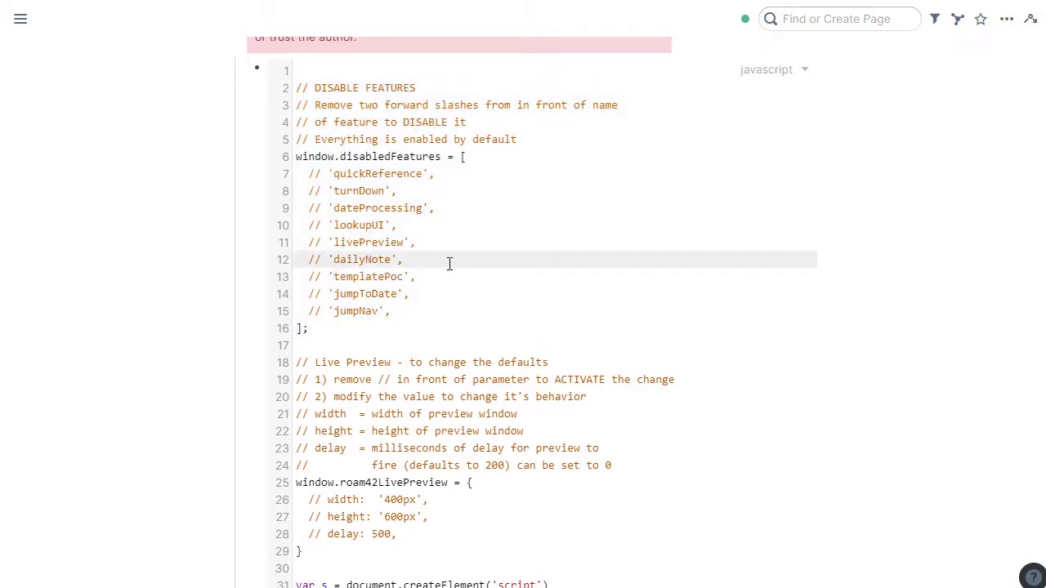
pyautogui.press('BackSpace')
pyautogui.press('BackSpace')
pyautogui.press('BackSpace')
# Step: Activate the width '400px' and height '600px' parameters in window.roam42LivePreview by removing their comment slashes
pyautogui.scroll(-3, 455, 250)
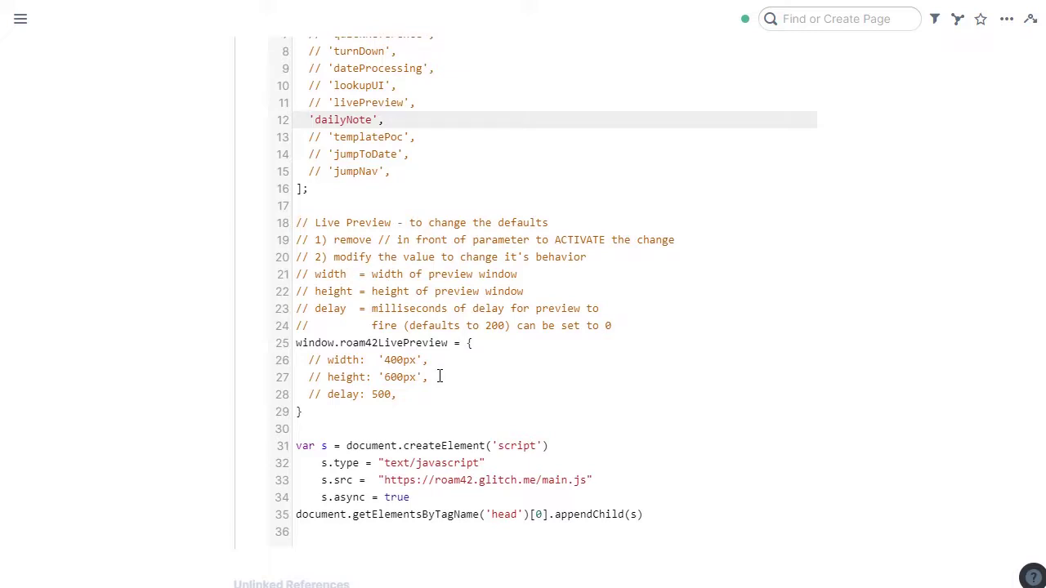
pyautogui.click(322, 359)
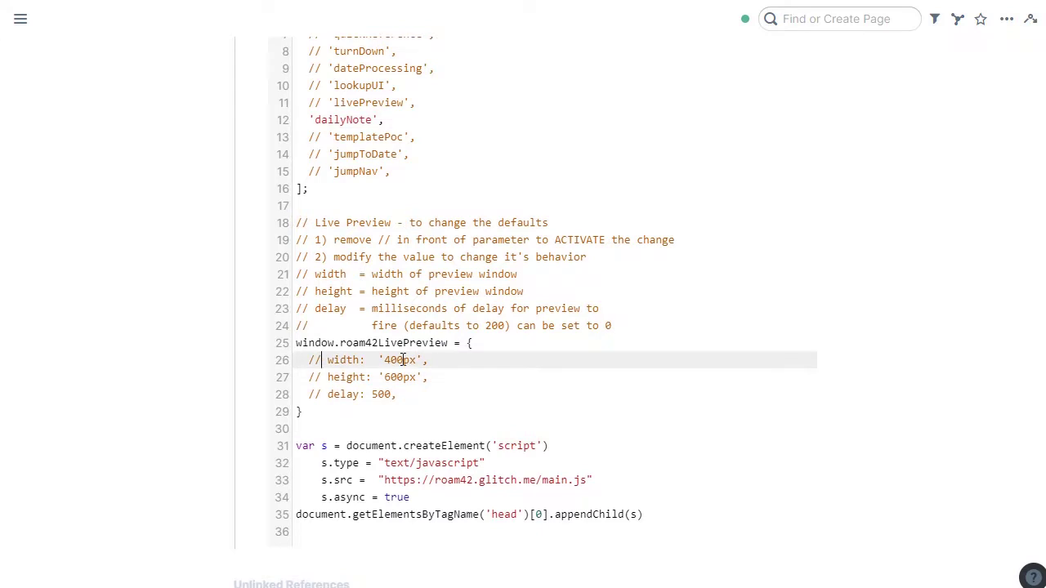
pyautogui.press('BackSpace')
pyautogui.press('BackSpace')
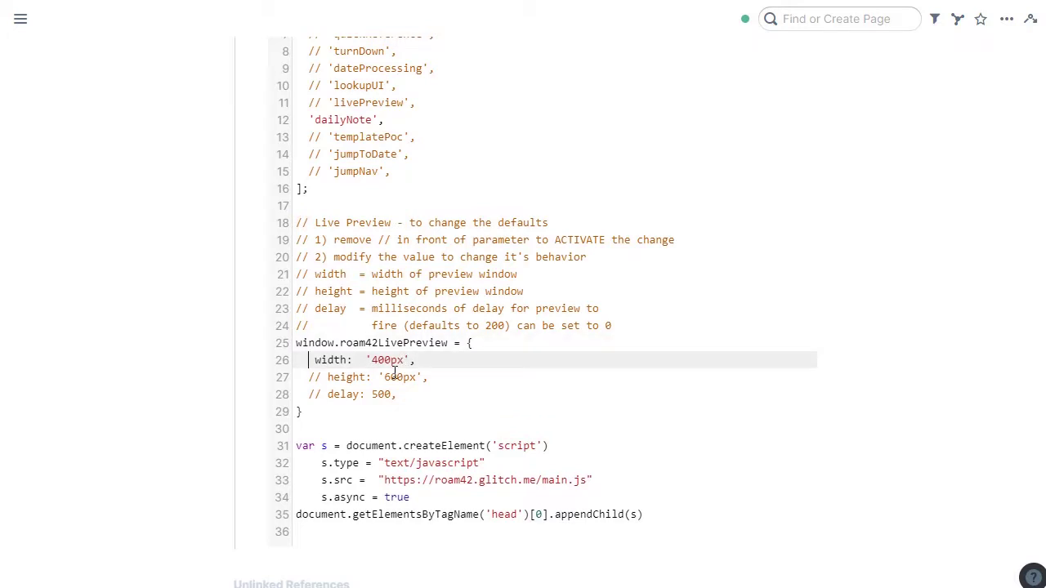
pyautogui.press('Down')
pyautogui.press('Right')
pyautogui.press('Right')
pyautogui.press('BackSpace')
pyautogui.press('BackSpace')
# Step: Activate the Live Preview delay parameter of 500 by removing its comment slashes
pyautogui.press('Down')
pyautogui.press('Down')
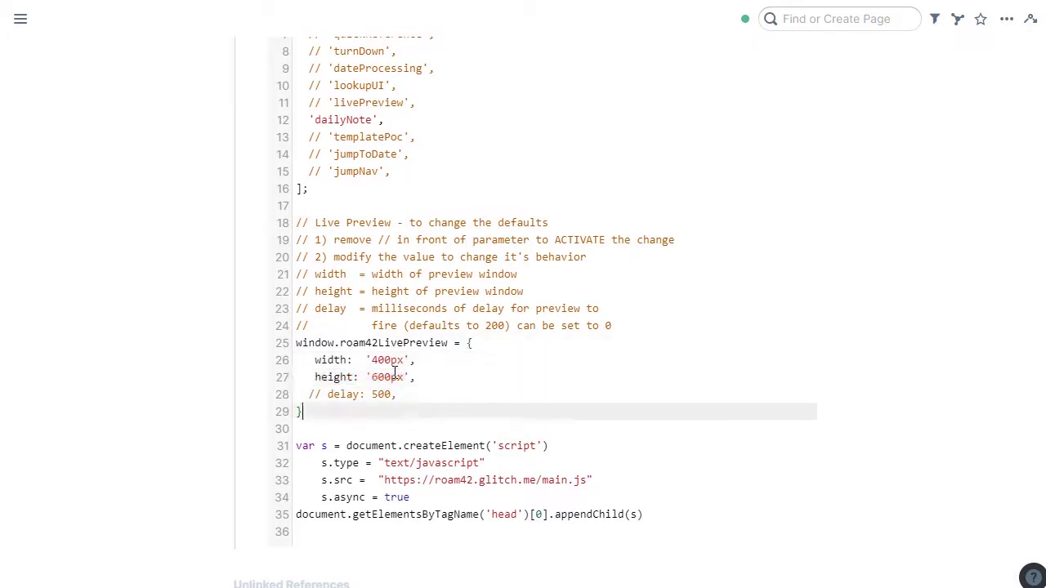
pyautogui.press('Up')
pyautogui.press('Right')
pyautogui.press('Right')
pyautogui.press('BackSpace')
pyautogui.press('BackSpace')
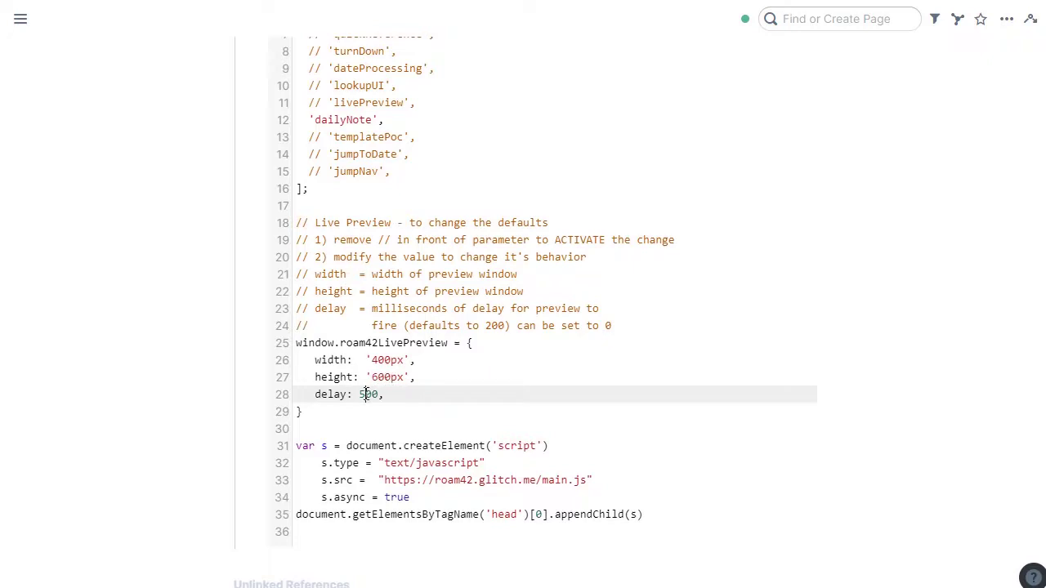
# Step: Set the Live Preview delay parameter to 1000 in the Roam42 Startup code block
pyautogui.press('BackSpace')
pyautogui.write('10')
pyautogui.scroll(2, 654, 303)
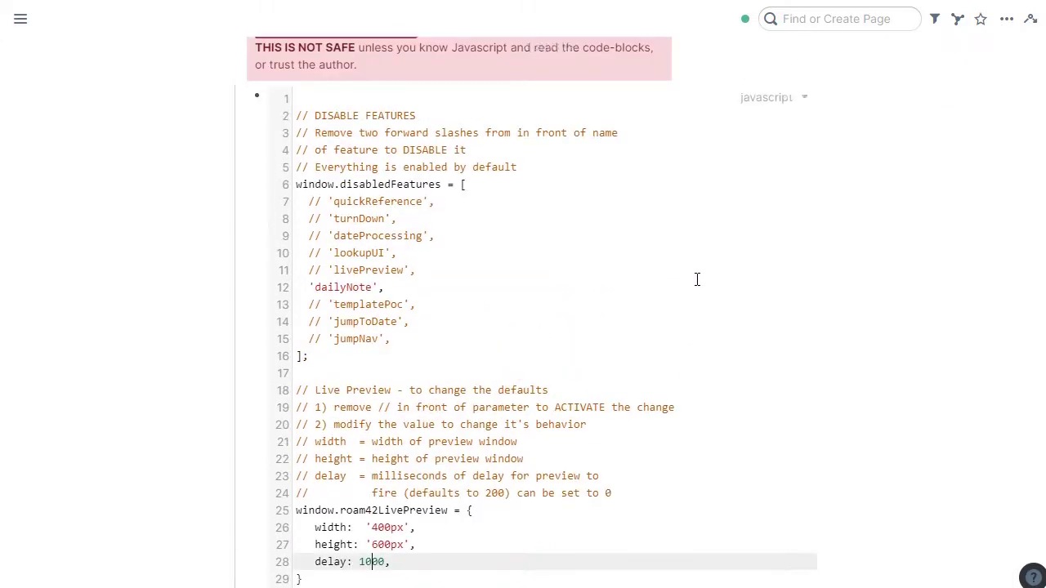
pyautogui.scroll(-1, 634, 305)
pyautogui.scroll(3, 574, 335)
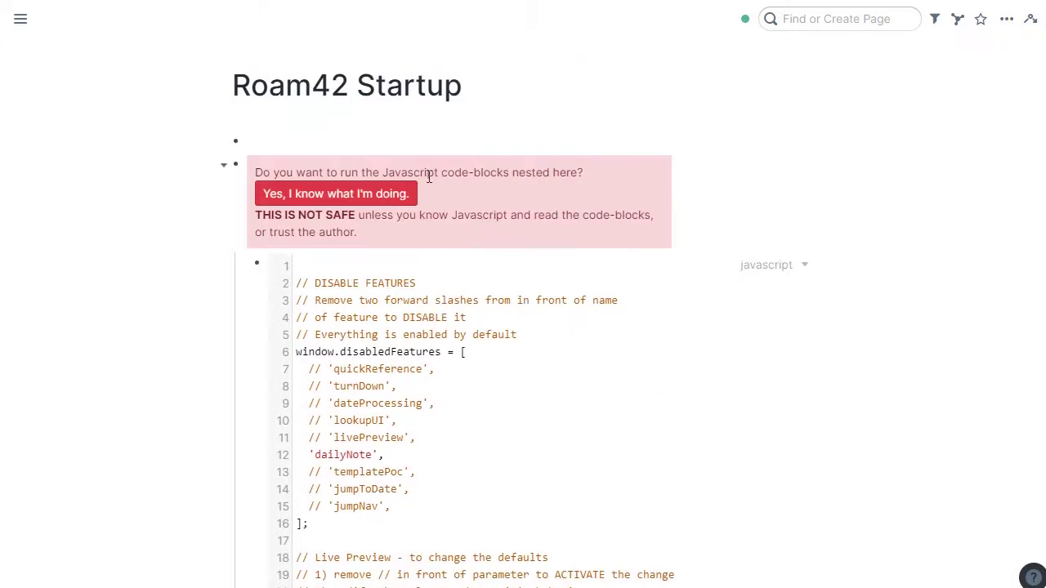
# Step: Reload the Roam42 Startup page and allow its nested JavaScript code blocks to run
pyautogui.moveTo(750, 21)
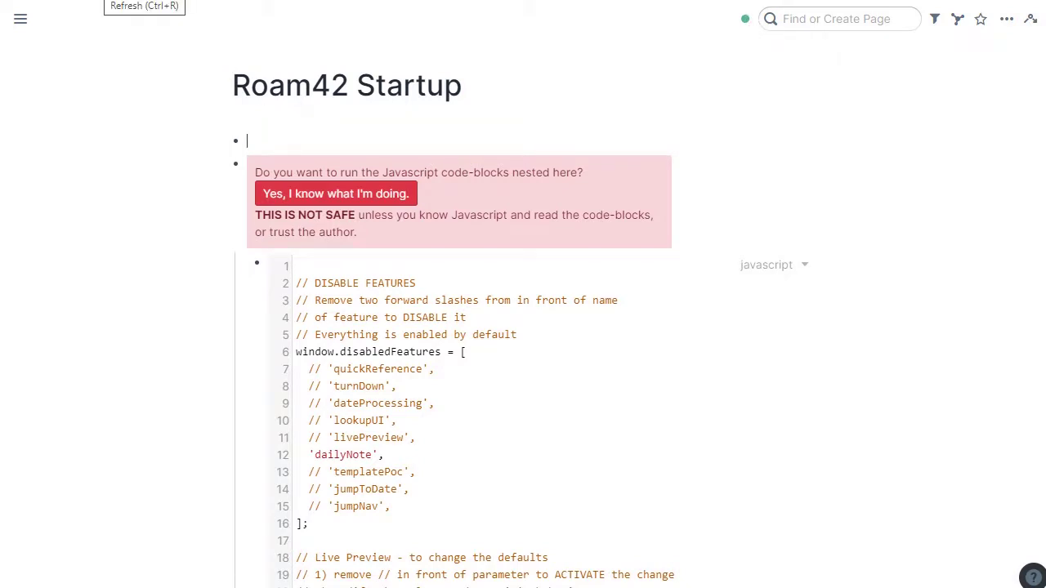
pyautogui.click(144, 0)
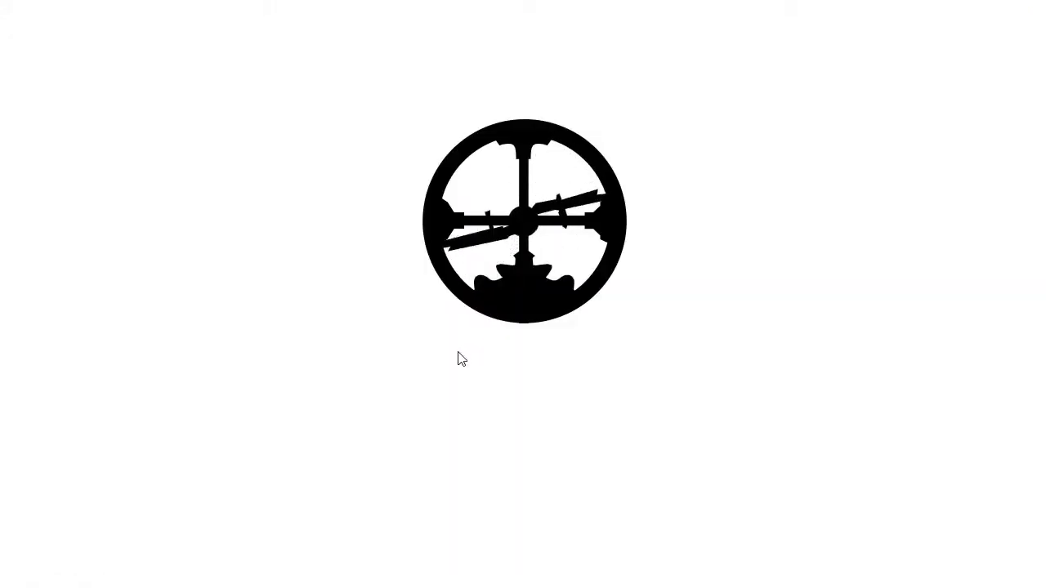
pyautogui.click(353, 200)
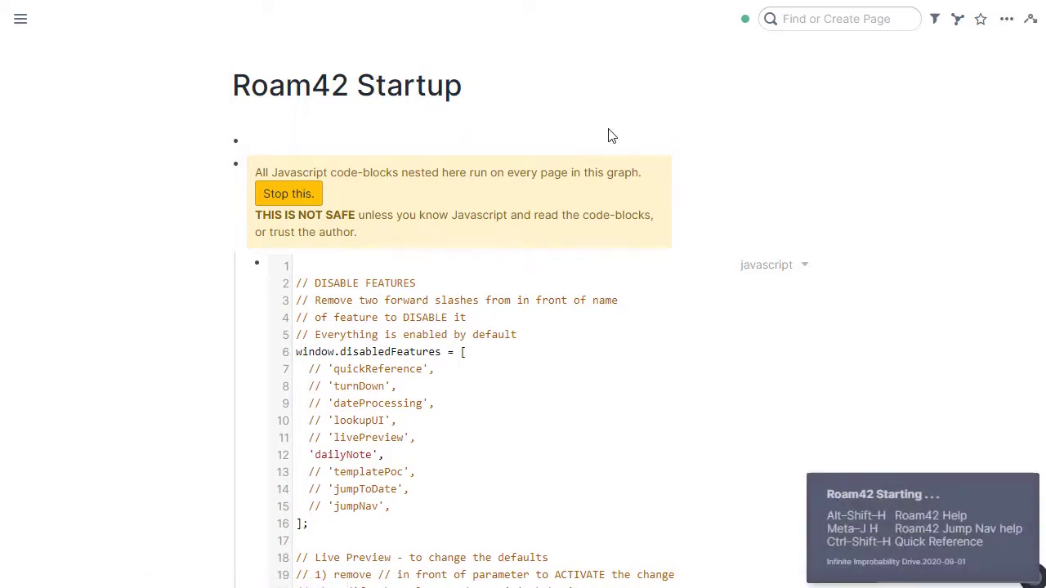
# Step: Switch Live Preview on from the daily notes page and preview the 'Evergreen notes' page link
pyautogui.hotkey('alt', 'shift', 'd')
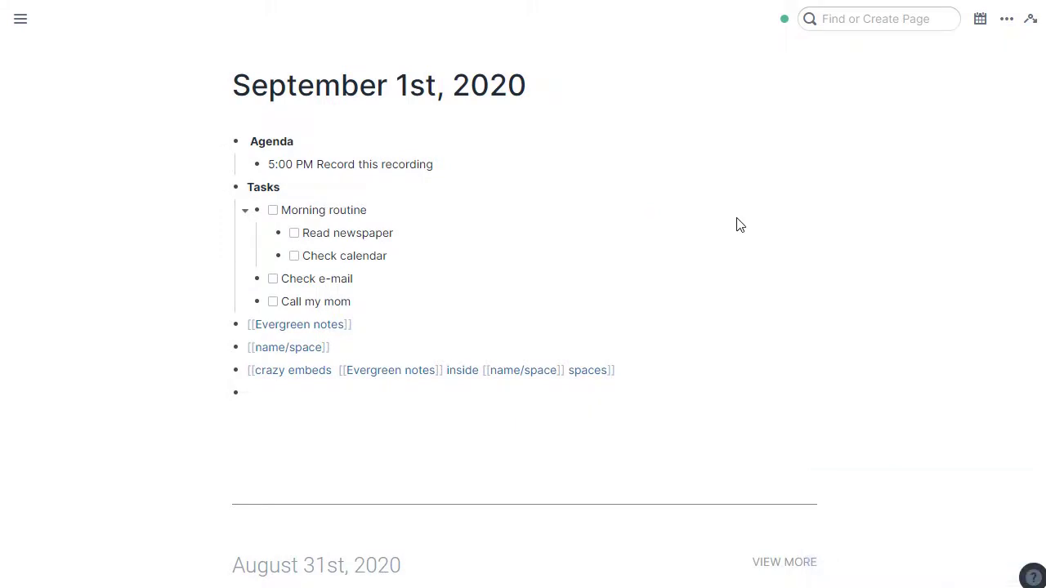
pyautogui.hotkey('ctrl', 'shift', 'l')
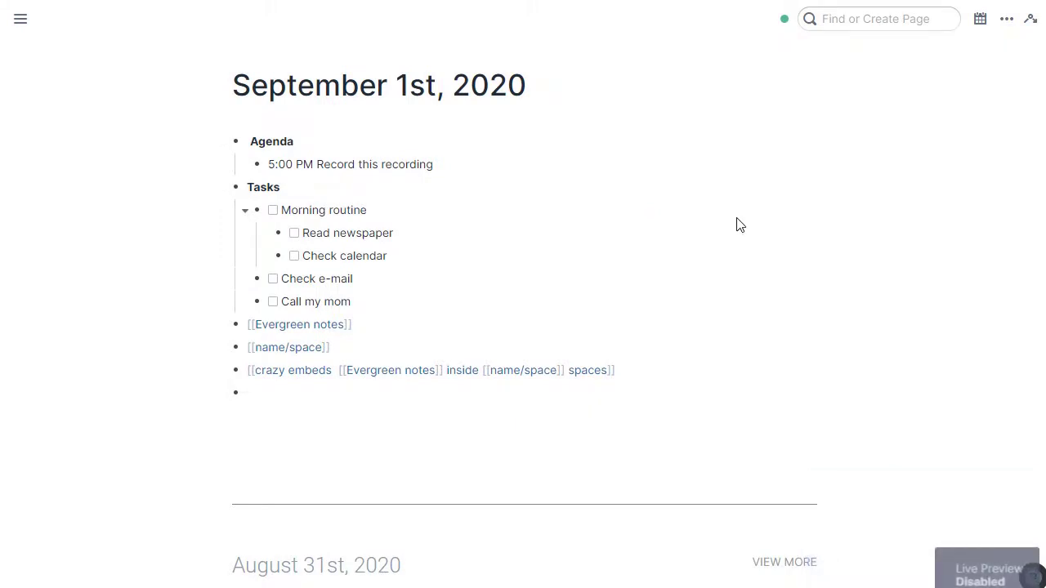
pyautogui.hotkey('ctrl', 'shift', 'l')
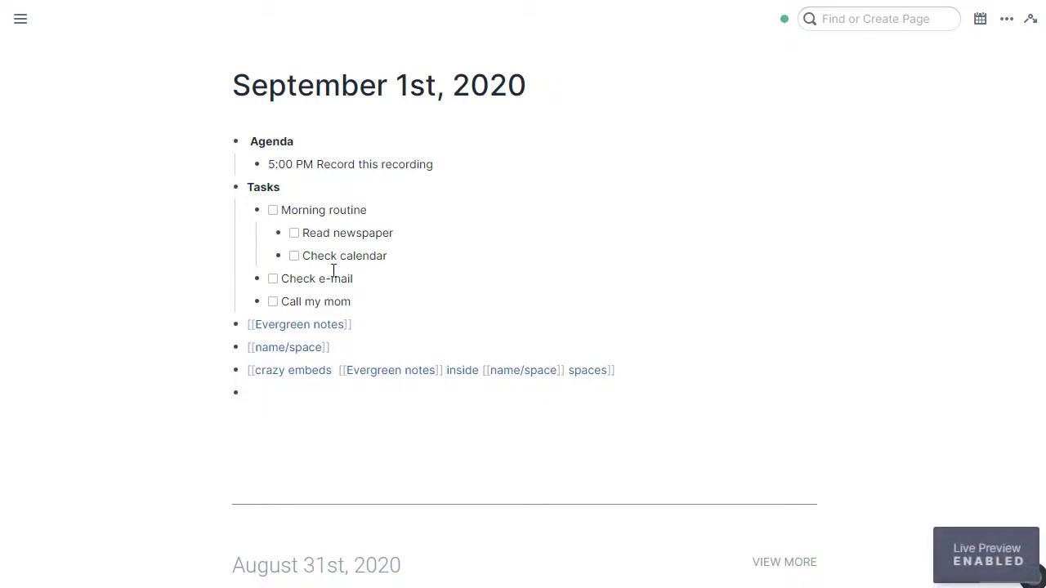
pyautogui.moveTo(306, 331)
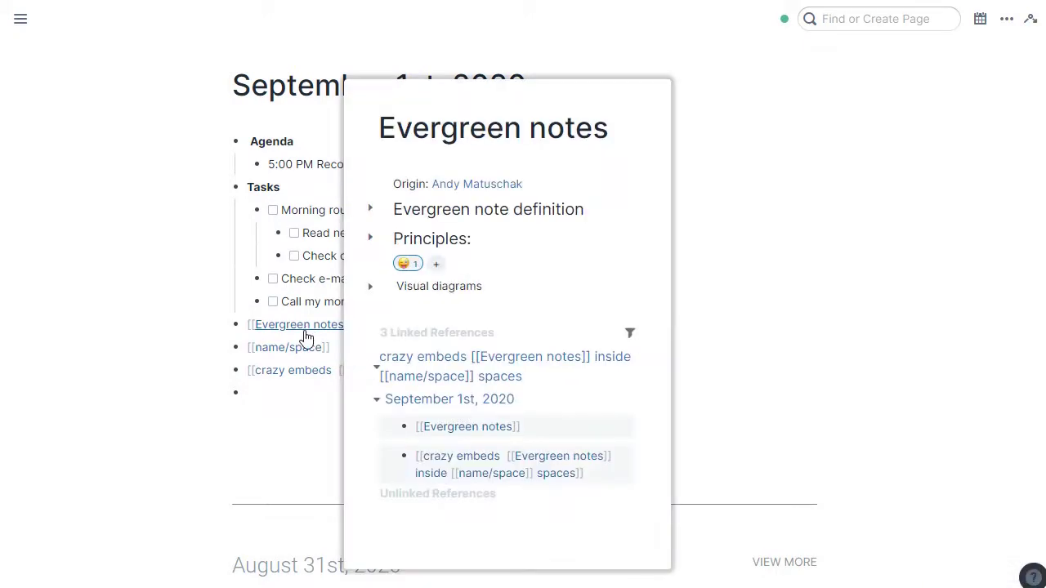
pyautogui.moveTo(305, 358)
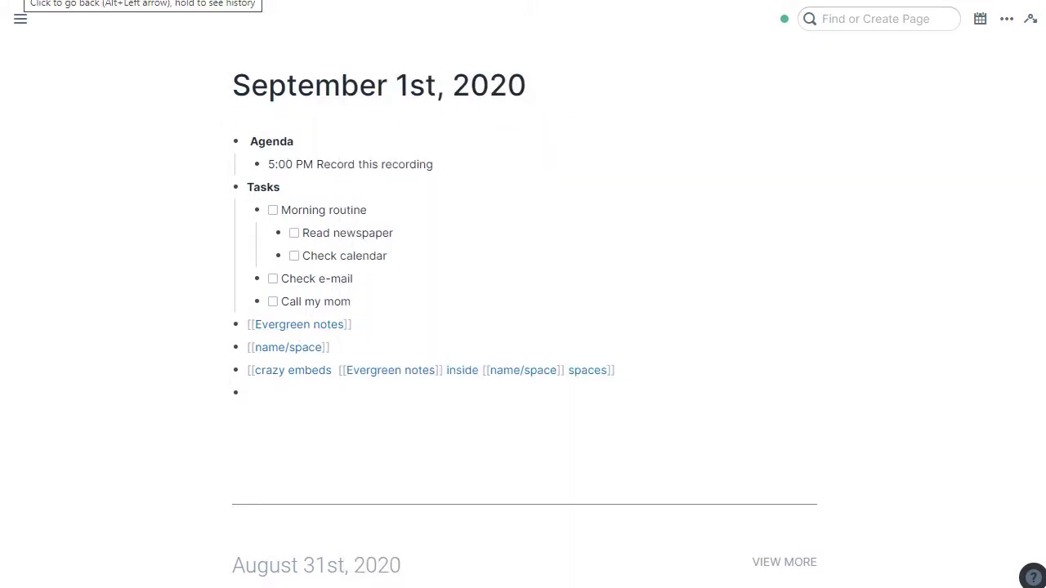
# Step: Return to the Roam42 Startup page and review its code block
pyautogui.hotkey('alt', 'Left')
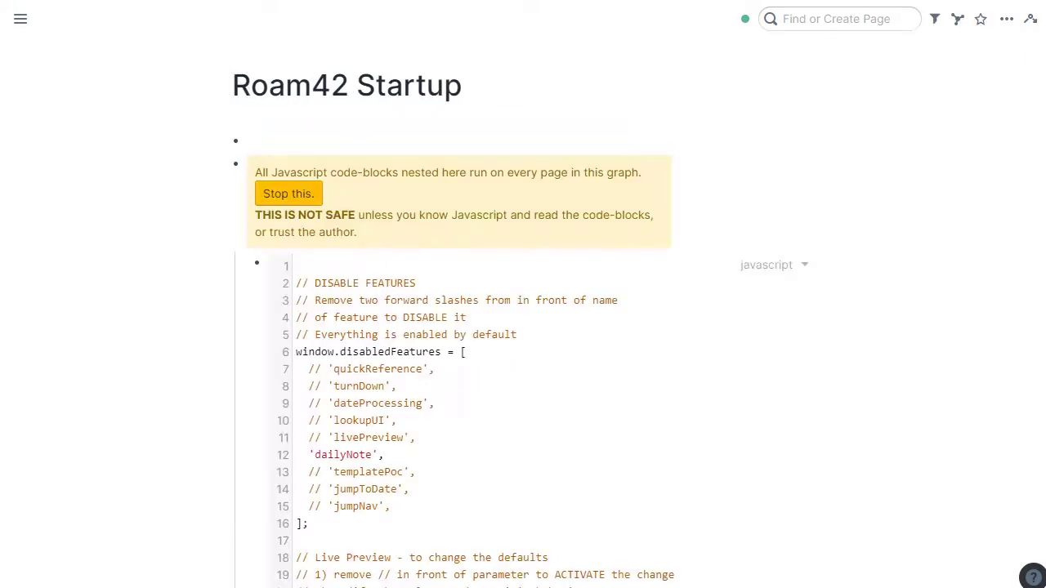
pyautogui.hotkey('alt', 'Right')
pyautogui.hotkey('alt', 'Left')
pyautogui.scroll(-5, 507, 229)
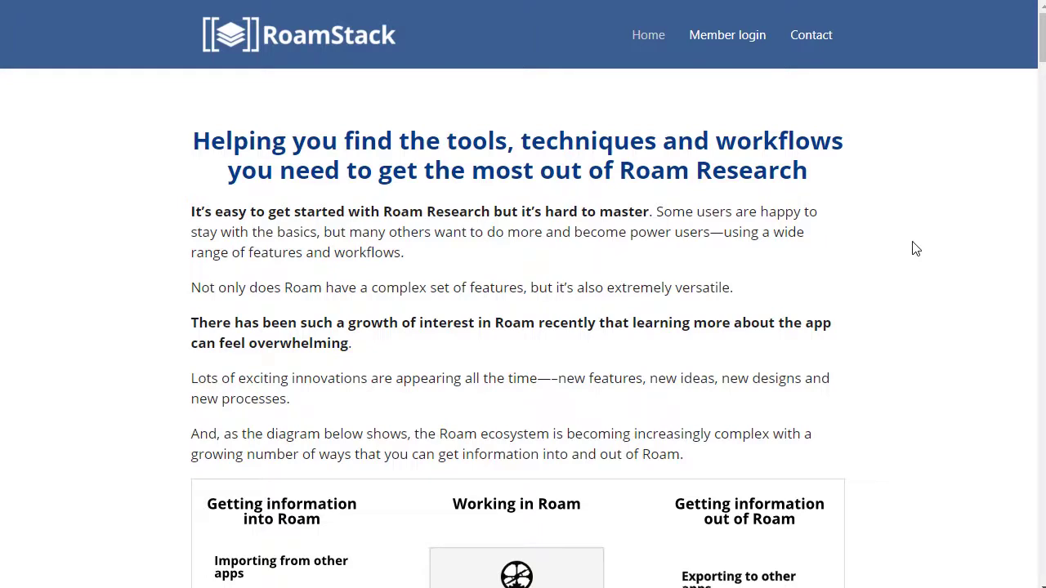
# Step: Read through the RoamStack home page, from the Roam ecosystem diagram down to the 'Our Core Philosophy' section
pyautogui.scroll(-10, 915, 249)
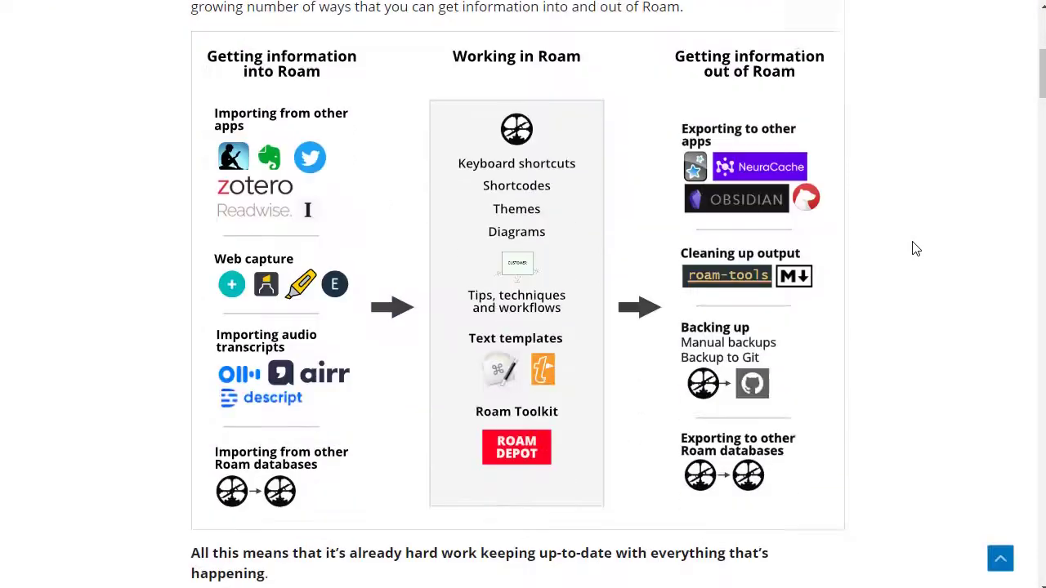
pyautogui.scroll(-5, 915, 248)
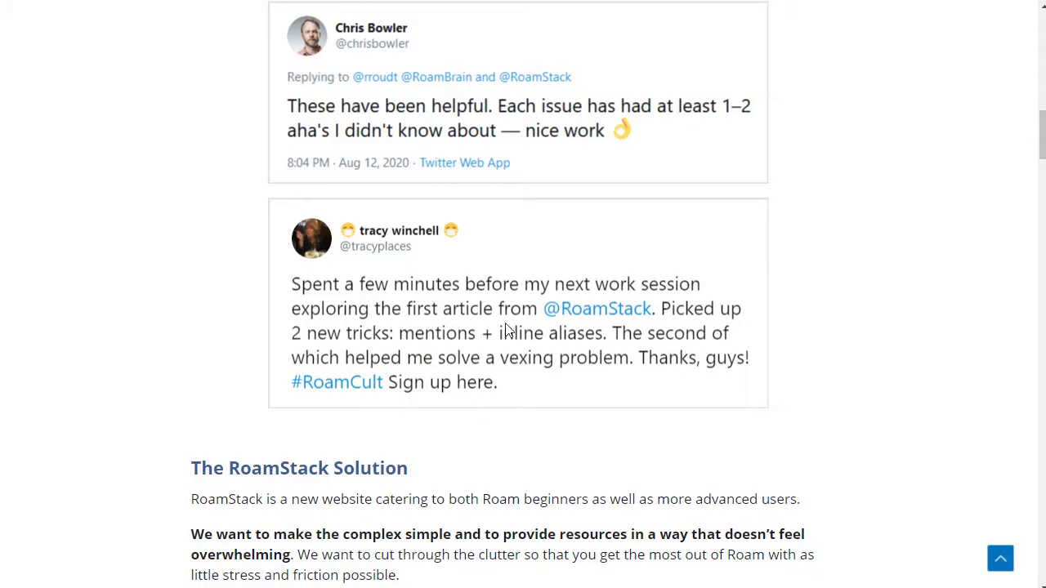
pyautogui.scroll(-15, 507, 329)
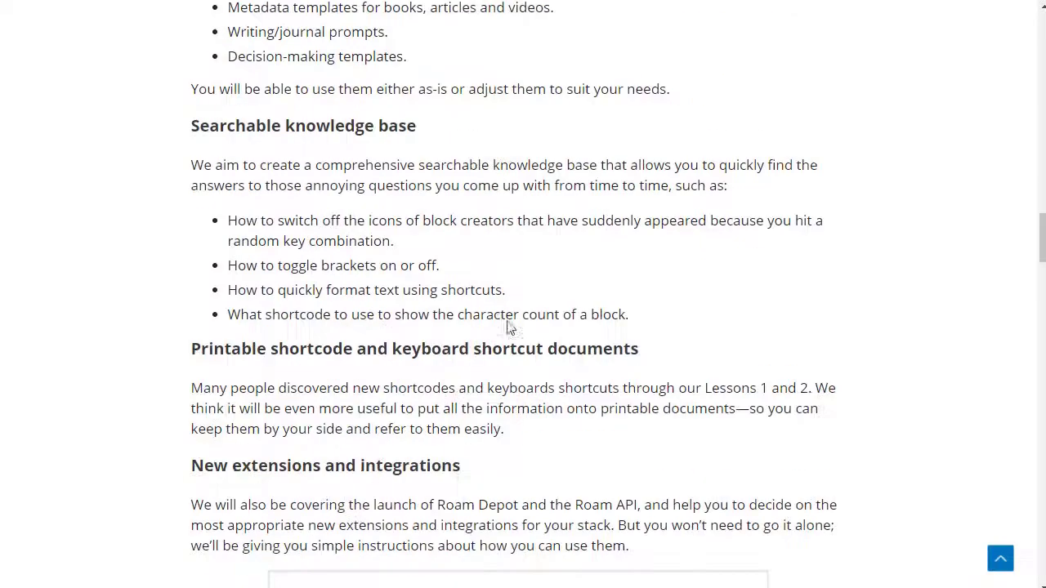
pyautogui.scroll(-10, 507, 326)
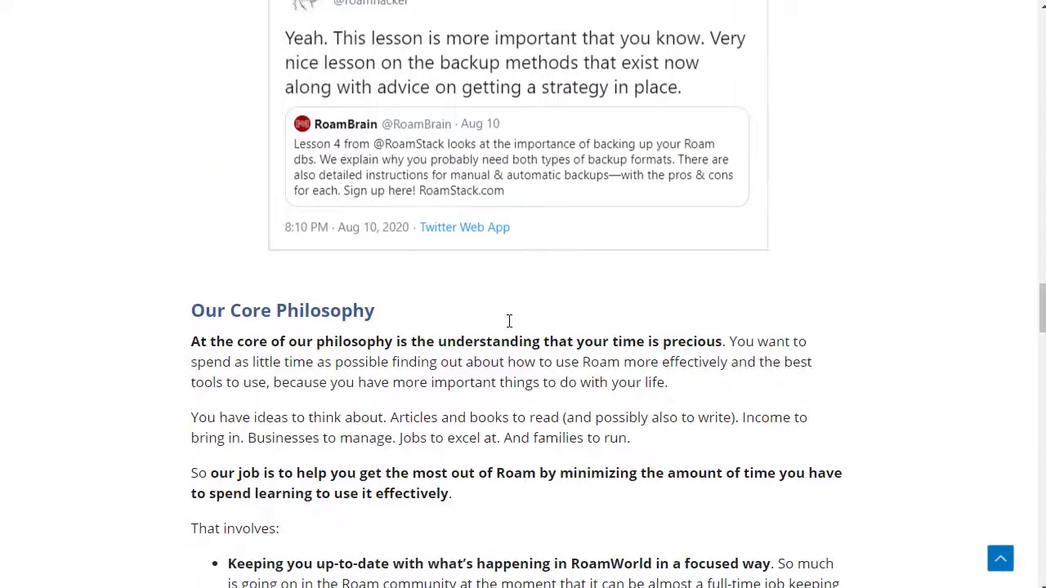
pyautogui.scroll(-3, 509, 321)
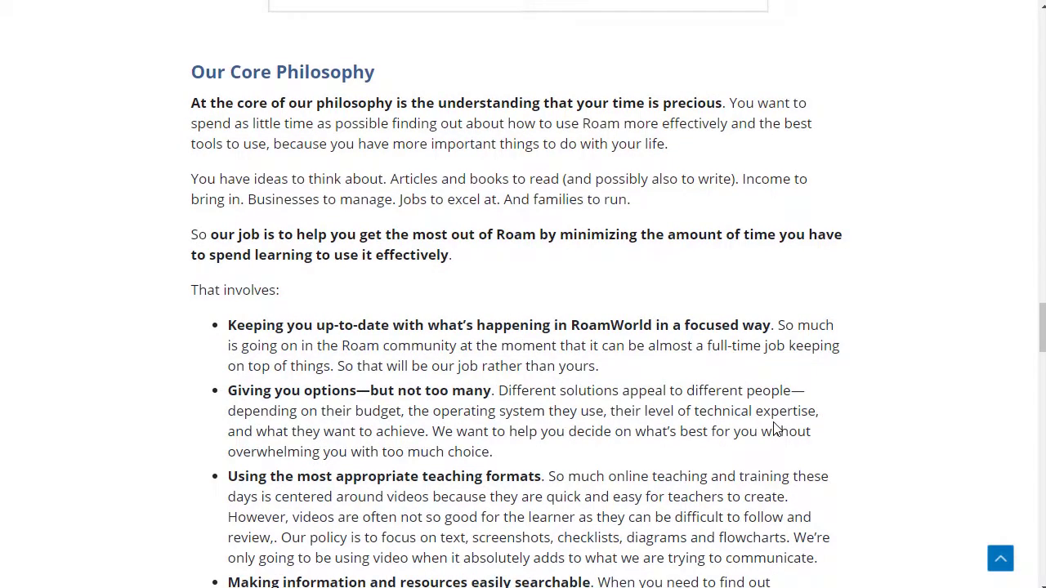